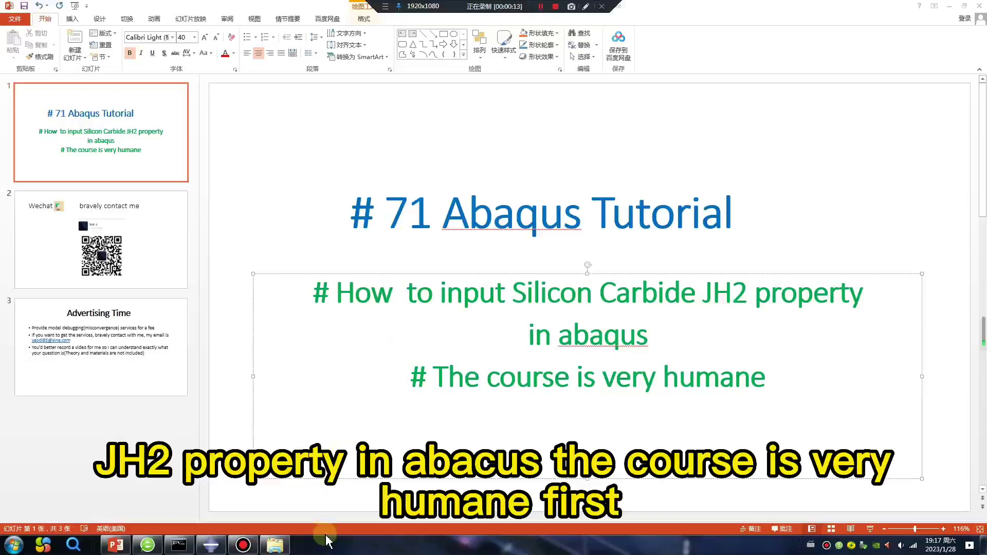
Search all guides for jh2 and open Example Problems Guide example 2.1.18 on ceramic impact
{"action": "left_click", "coordinate": [154, 549]}
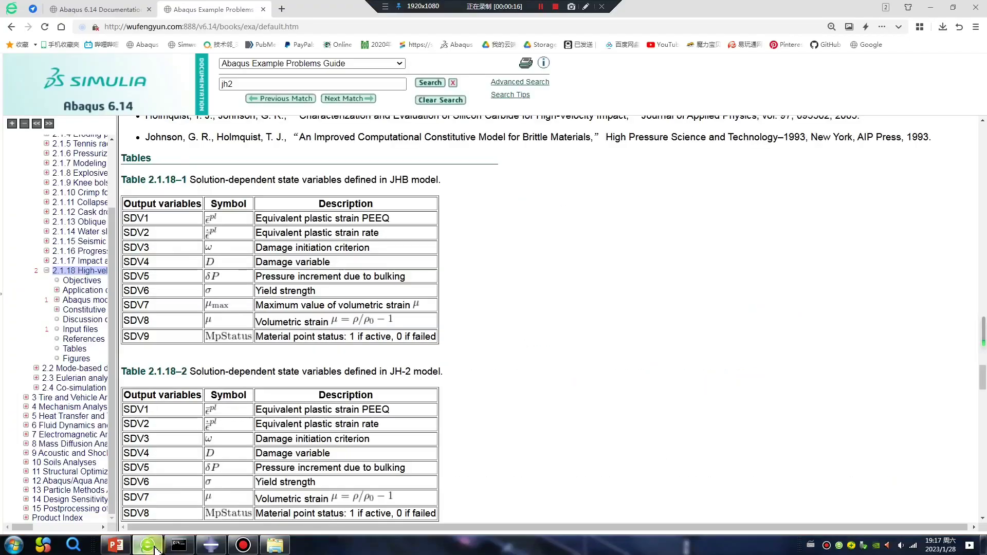
{"action": "left_click", "coordinate": [265, 10]}
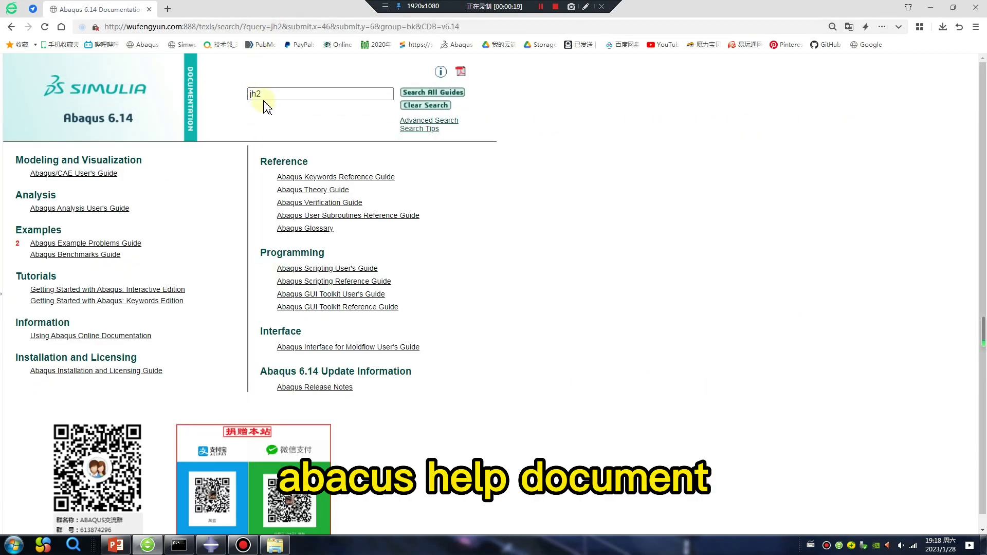
{"action": "double_click", "coordinate": [259, 96]}
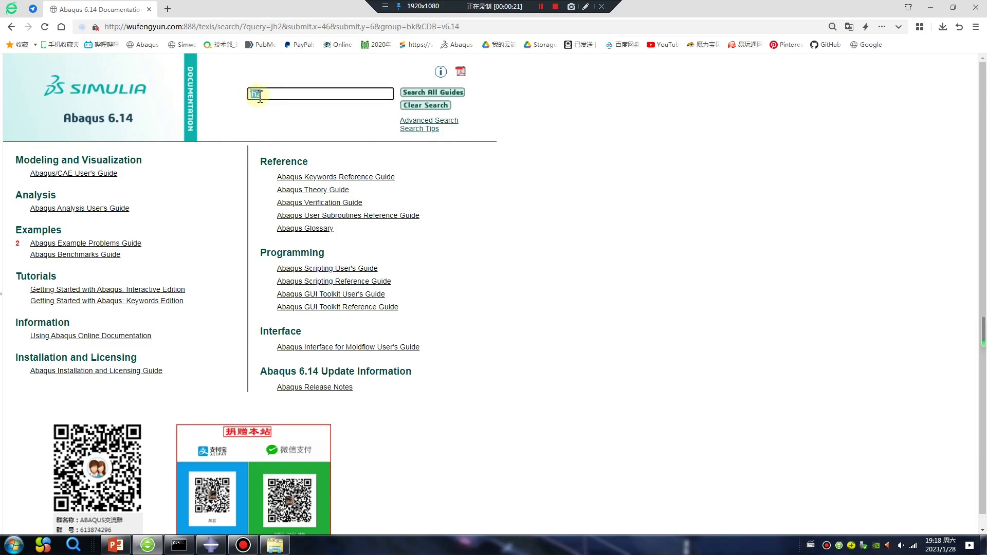
{"action": "left_click_drag", "start_coordinate": [267, 94], "coordinate": [267, 113]}
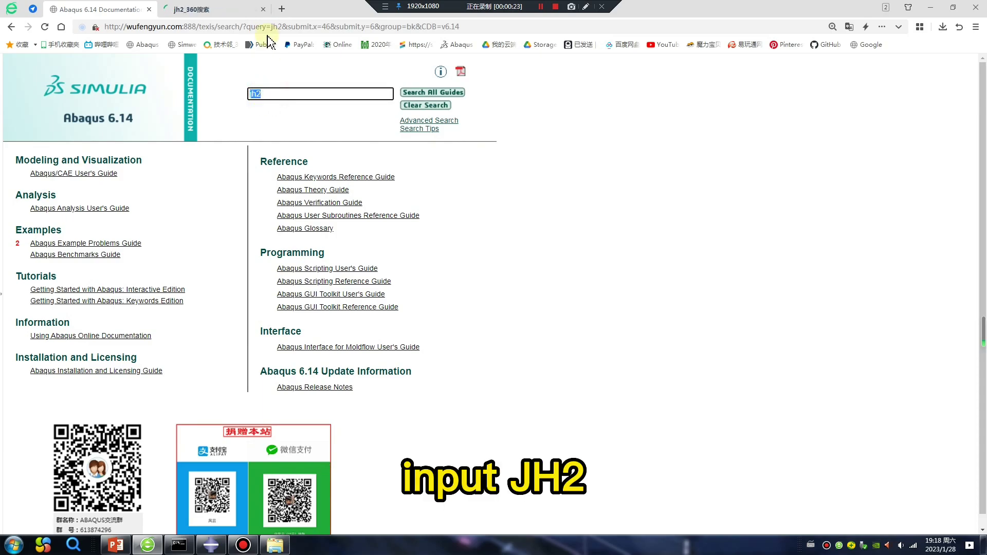
{"action": "left_click", "coordinate": [264, 9]}
{"action": "left_click", "coordinate": [416, 94]}
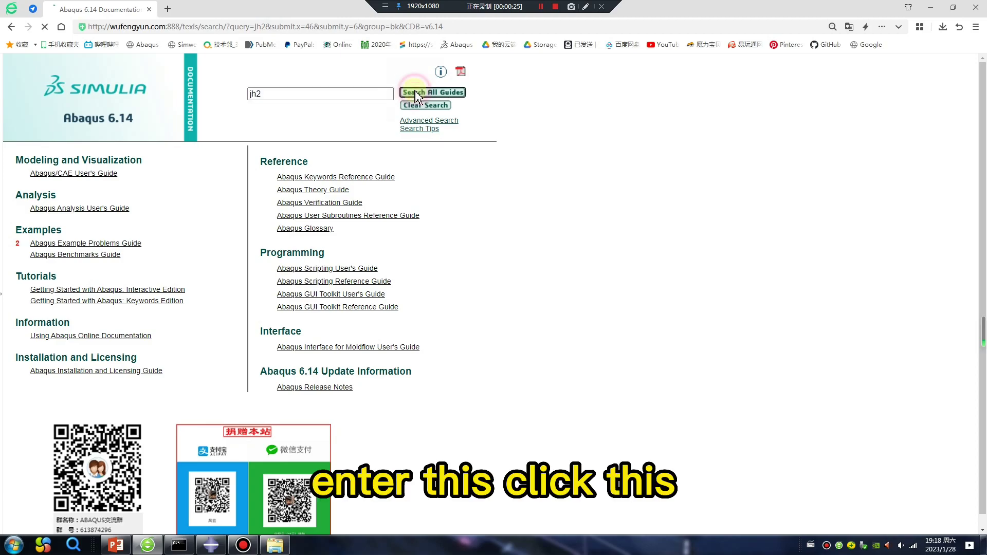
{"action": "left_click", "coordinate": [56, 243]}
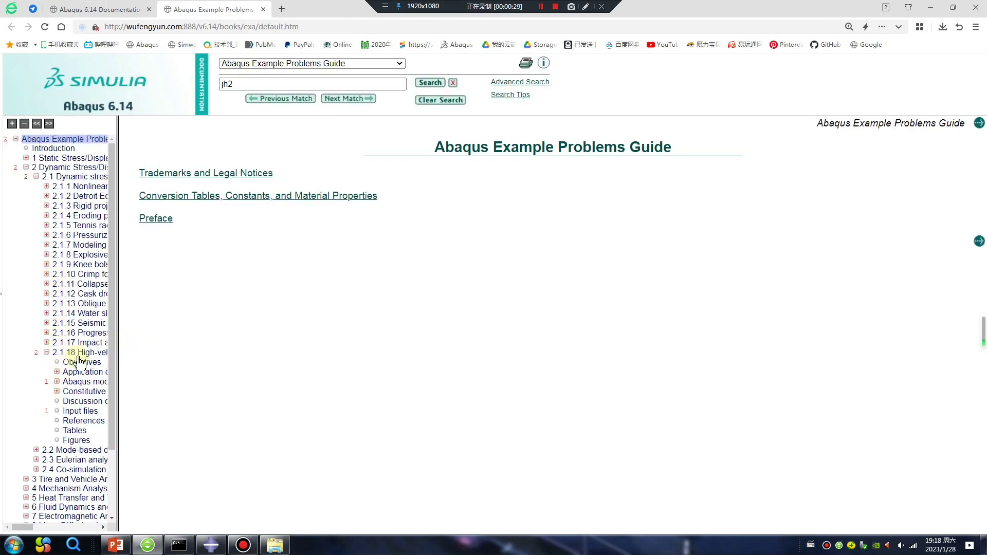
{"action": "left_click", "coordinate": [85, 356]}
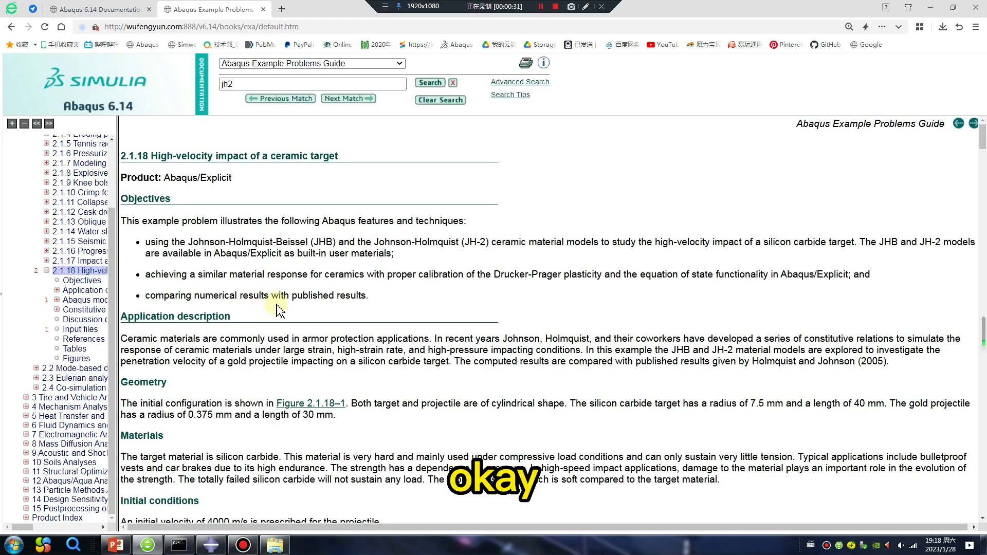
{"action": "scroll", "coordinate": [275, 309], "scroll_direction": "down", "scroll_amount": 10}
{"action": "scroll", "coordinate": [275, 317], "scroll_direction": "down", "scroll_amount": 10}
{"action": "scroll", "coordinate": [276, 319], "scroll_direction": "down", "scroll_amount": 5}
{"action": "scroll", "coordinate": [275, 319], "scroll_direction": "down", "scroll_amount": 5}
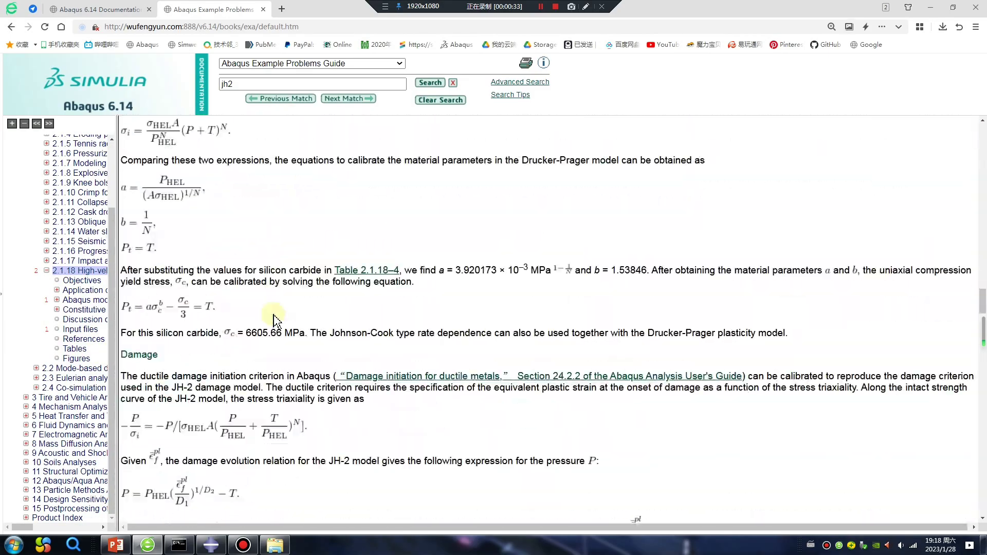
{"action": "scroll", "coordinate": [275, 319], "scroll_direction": "down", "scroll_amount": 5}
{"action": "scroll", "coordinate": [276, 319], "scroll_direction": "down", "scroll_amount": 5}
{"action": "scroll", "coordinate": [275, 319], "scroll_direction": "down", "scroll_amount": 5}
{"action": "scroll", "coordinate": [255, 313], "scroll_direction": "down", "scroll_amount": 5}
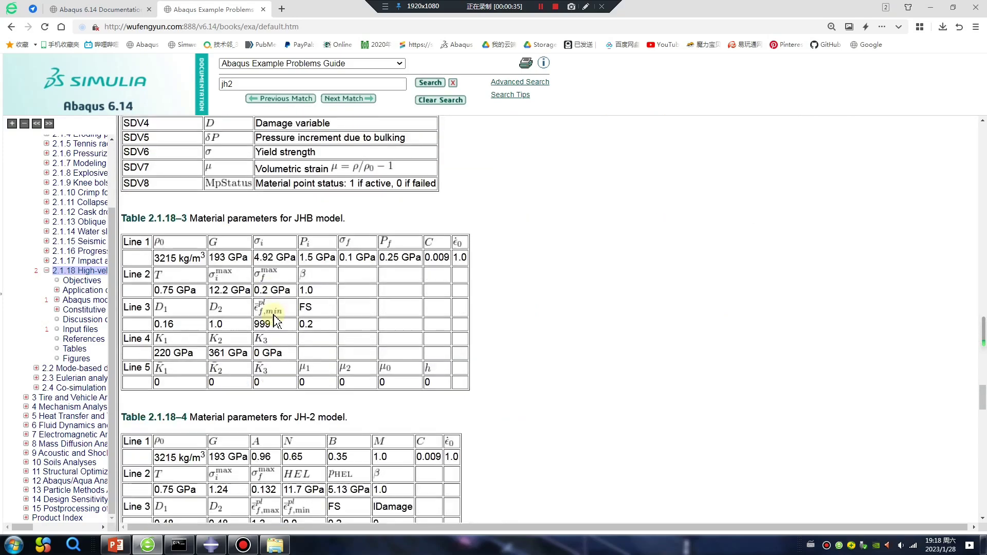
{"action": "scroll", "coordinate": [255, 313], "scroll_direction": "down", "scroll_amount": 3}
{"action": "scroll", "coordinate": [301, 309], "scroll_direction": "up", "scroll_amount": 2}
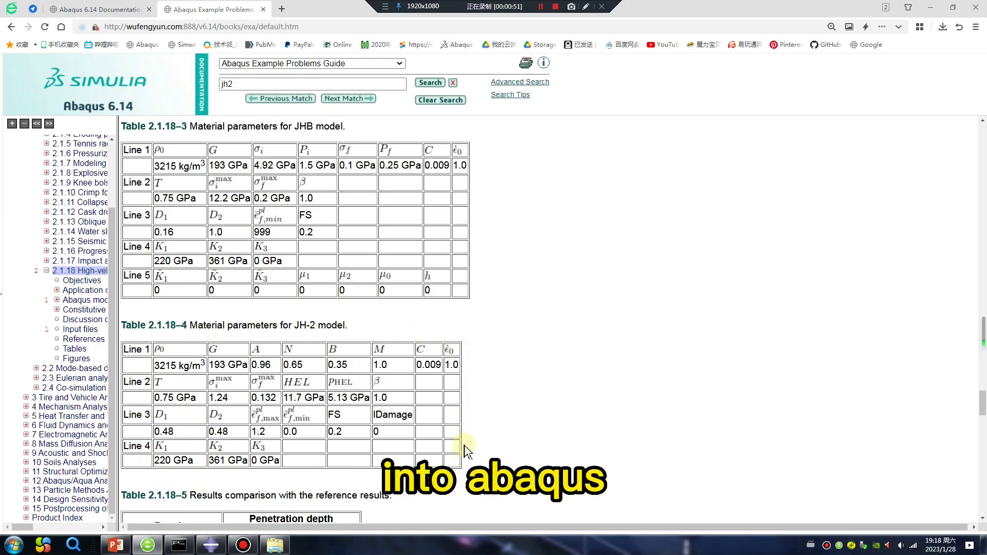
Create folder 8 under D:/work/1/0128 and set it as the work directory
{"action": "left_click", "coordinate": [213, 545]}
{"action": "left_click", "coordinate": [20, 19]}
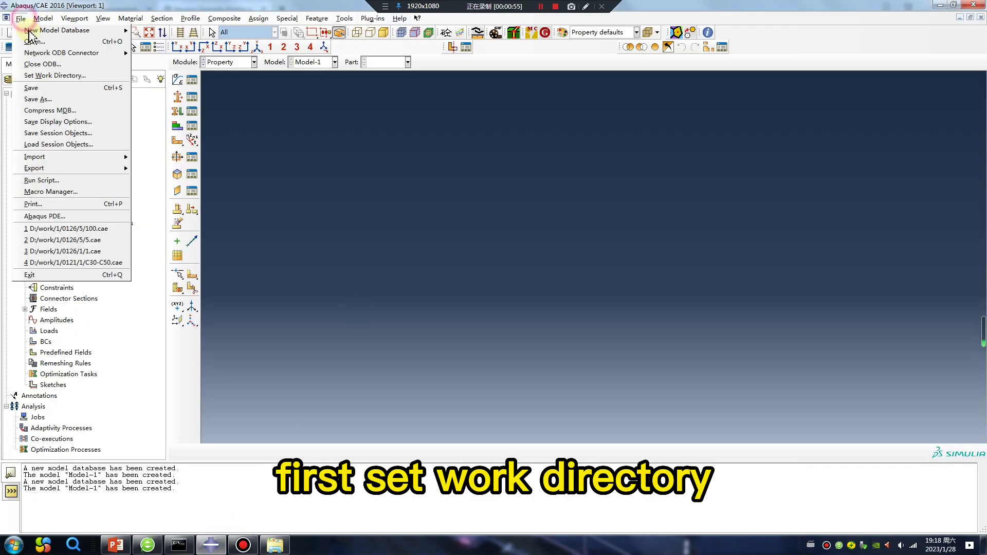
{"action": "left_click", "coordinate": [55, 76]}
{"action": "left_click", "coordinate": [682, 263]}
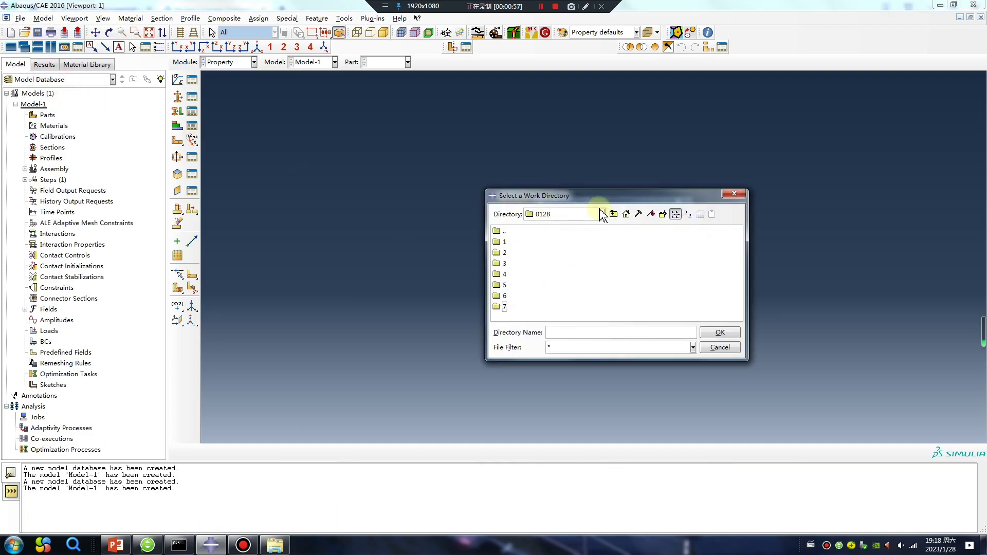
{"action": "right_click", "coordinate": [570, 253]}
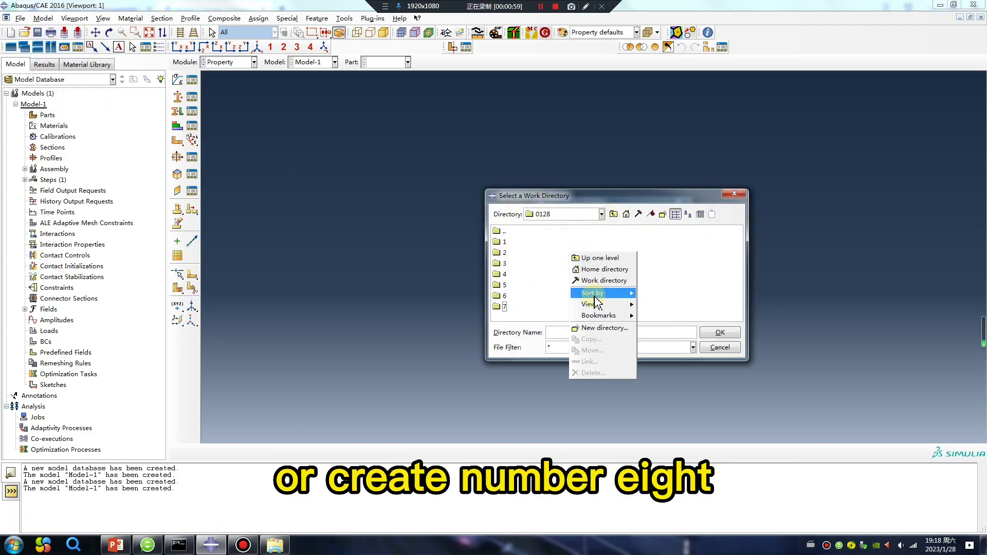
{"action": "left_click", "coordinate": [588, 327]}
{"action": "type", "text": "8"}
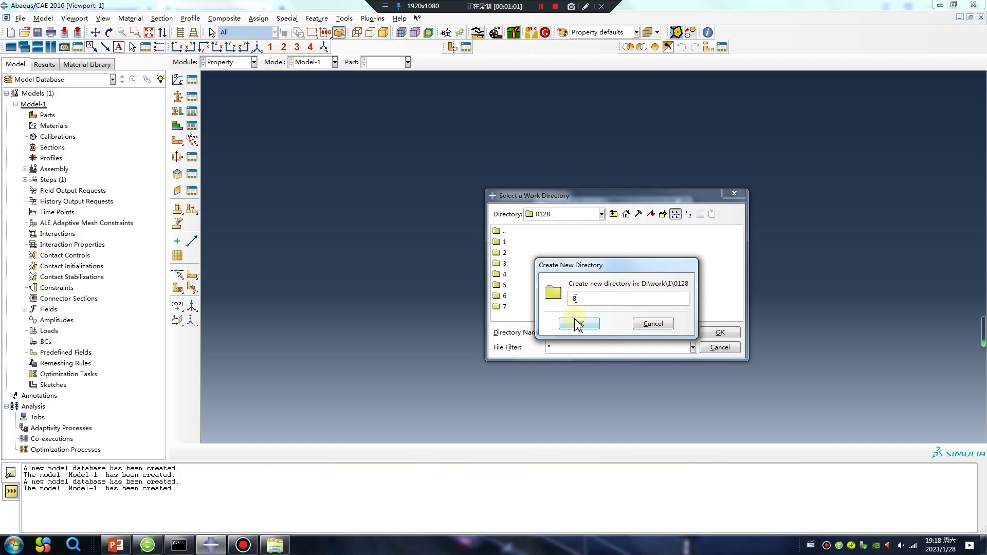
{"action": "left_click", "coordinate": [578, 324]}
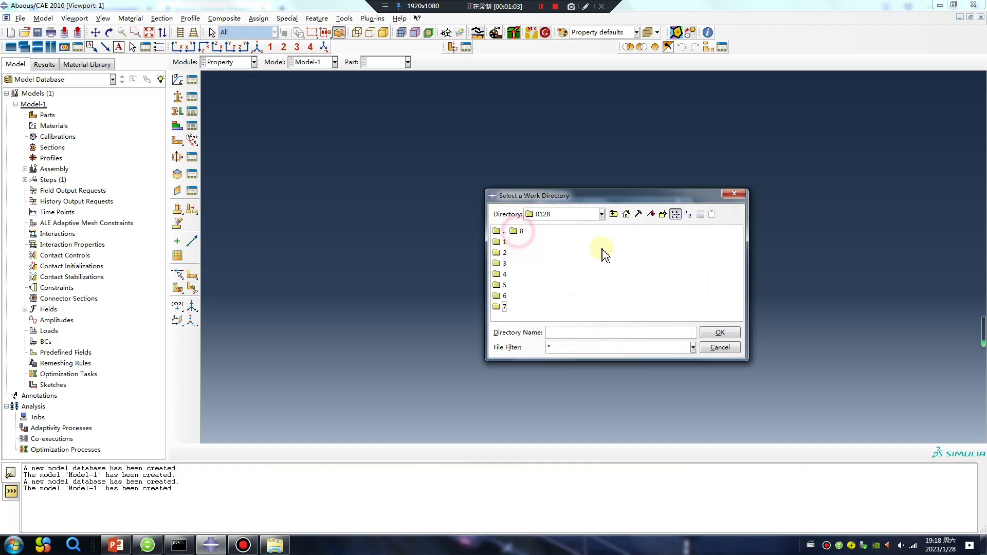
{"action": "left_click", "coordinate": [521, 232]}
{"action": "left_click", "coordinate": [715, 332]}
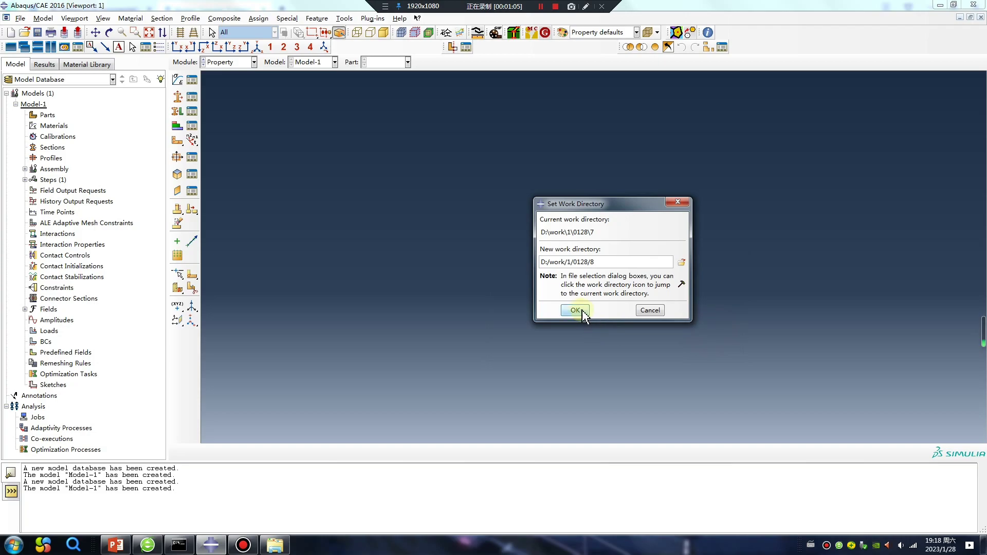
{"action": "left_click", "coordinate": [575, 311]}
Create Part-1 as a 3D deformable solid extruded from a rectangle sketched at the origin
{"action": "left_click", "coordinate": [213, 64]}
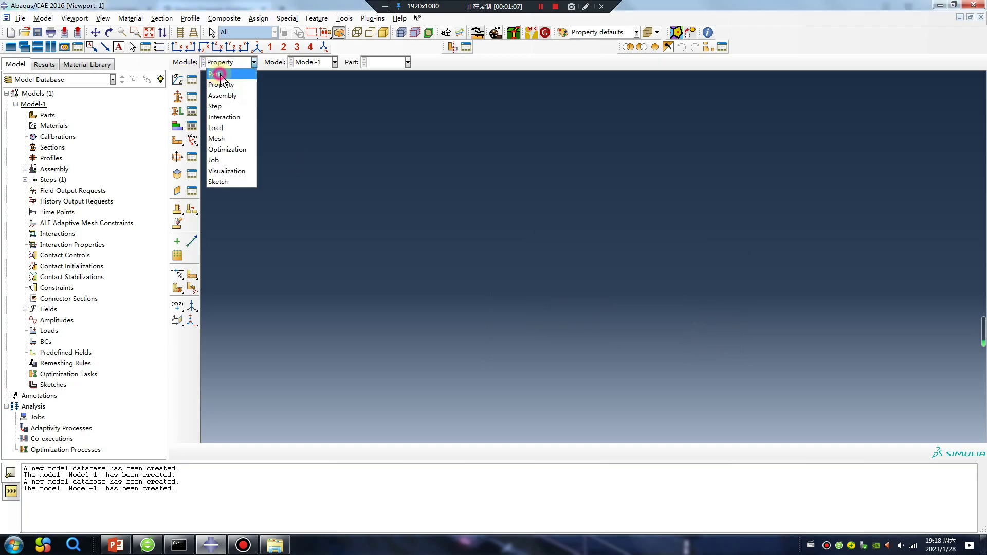
{"action": "left_click", "coordinate": [177, 79]}
{"action": "left_click", "coordinate": [307, 402]}
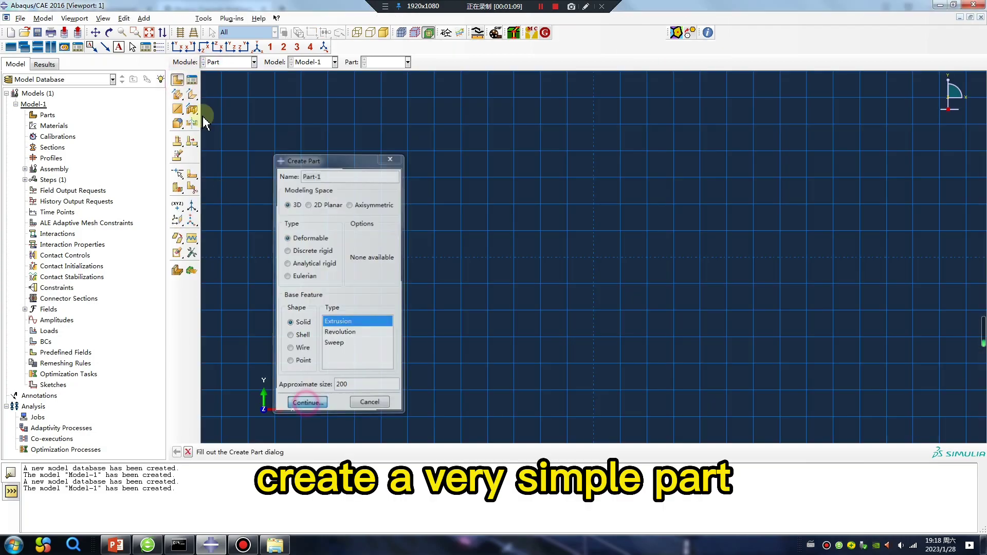
{"action": "left_click", "coordinate": [192, 95]}
{"action": "left_click", "coordinate": [594, 257]}
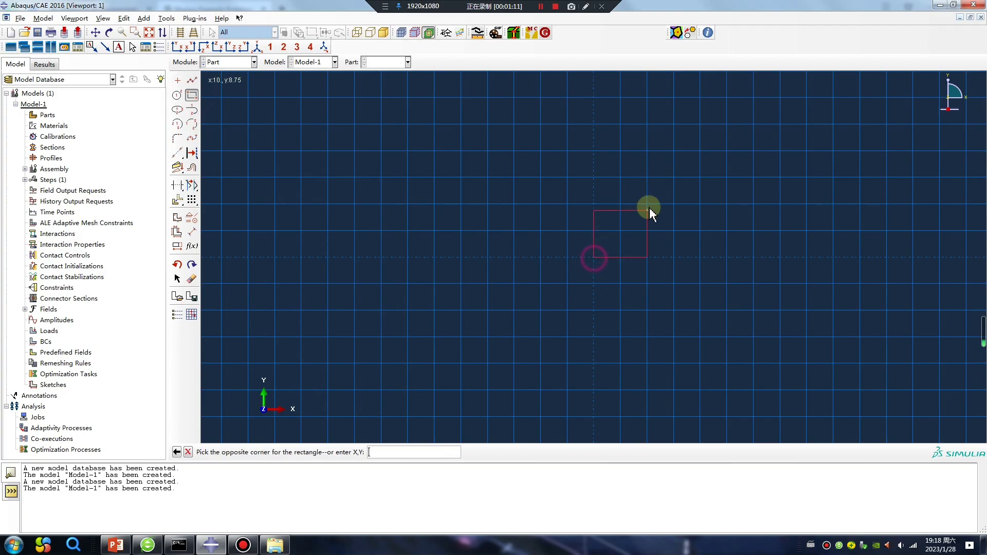
{"action": "left_click", "coordinate": [649, 205]}
{"action": "middle_click", "coordinate": [539, 306]}
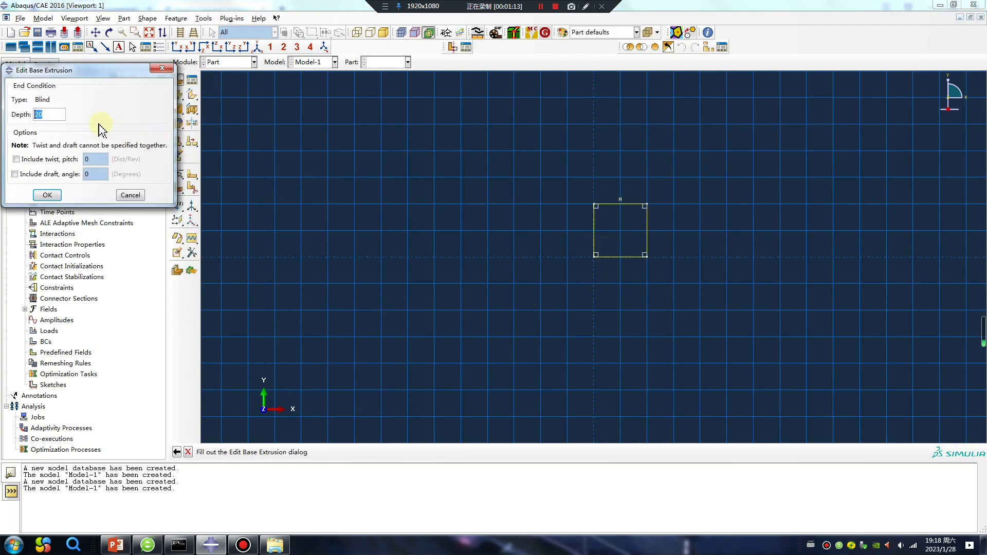
{"action": "left_click", "coordinate": [48, 195]}
{"action": "left_click", "coordinate": [230, 62]}
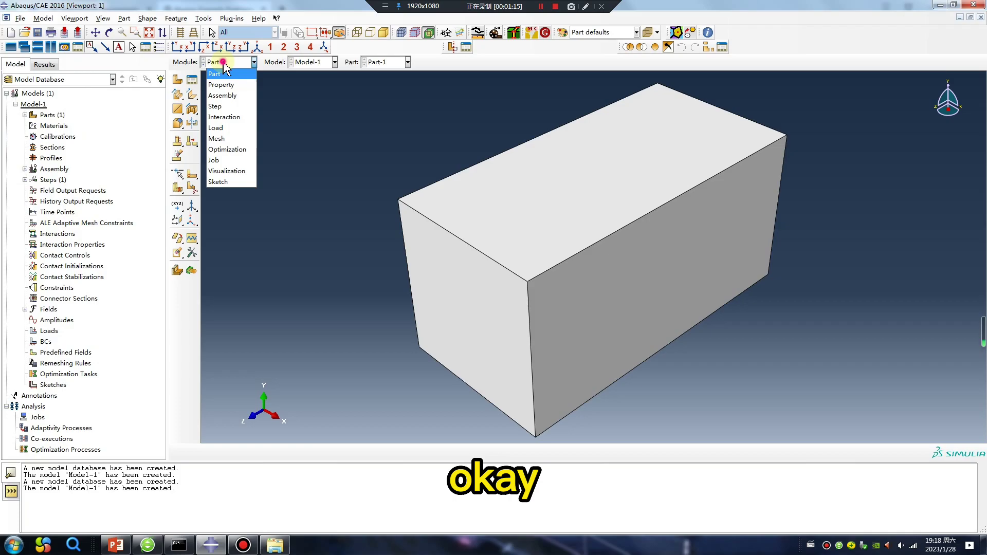
In the Property module, create a new material and rename it 'ABQ_JH2_silicon carbide'
{"action": "left_click", "coordinate": [229, 85]}
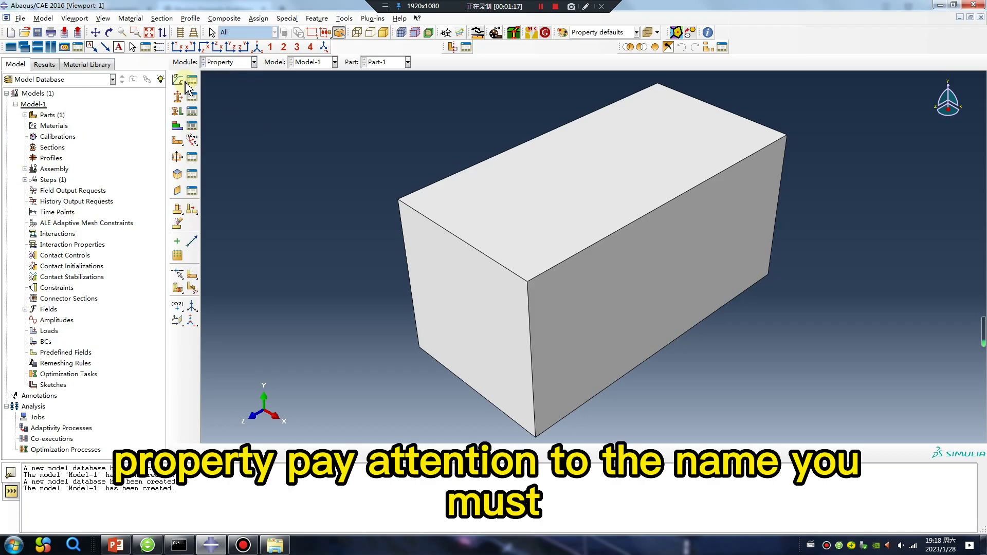
{"action": "left_click", "coordinate": [178, 80]}
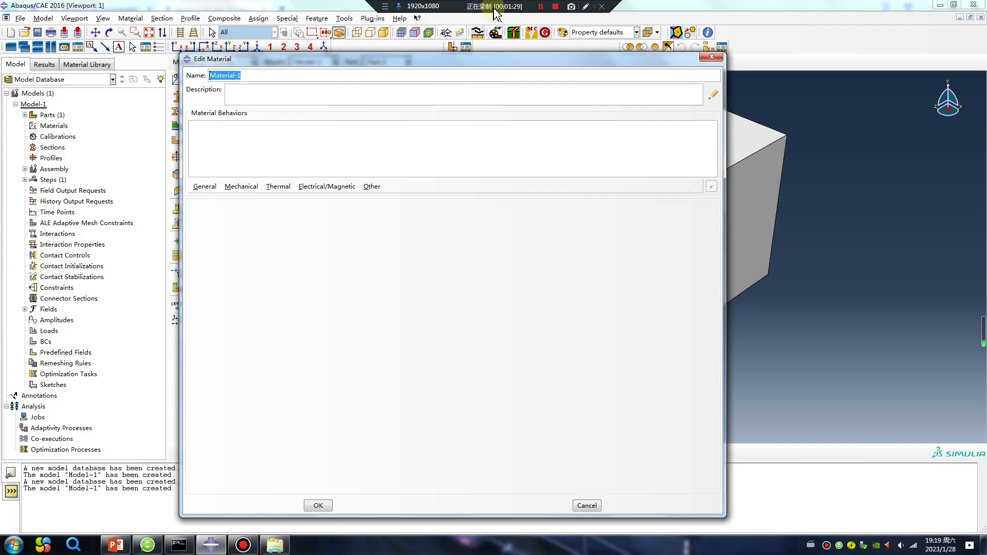
{"action": "left_click", "coordinate": [510, 6]}
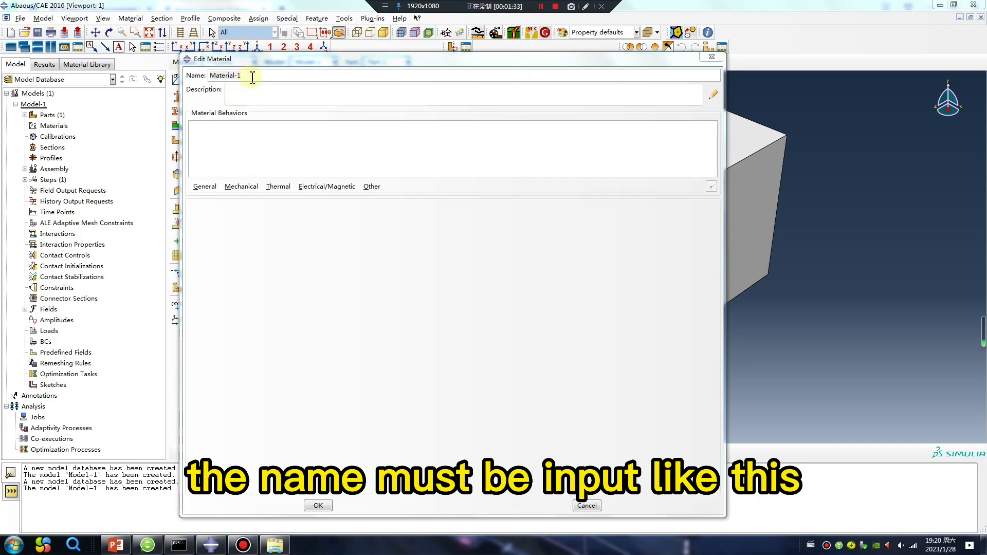
{"action": "left_click_drag", "start_coordinate": [252, 77], "coordinate": [206, 81]}
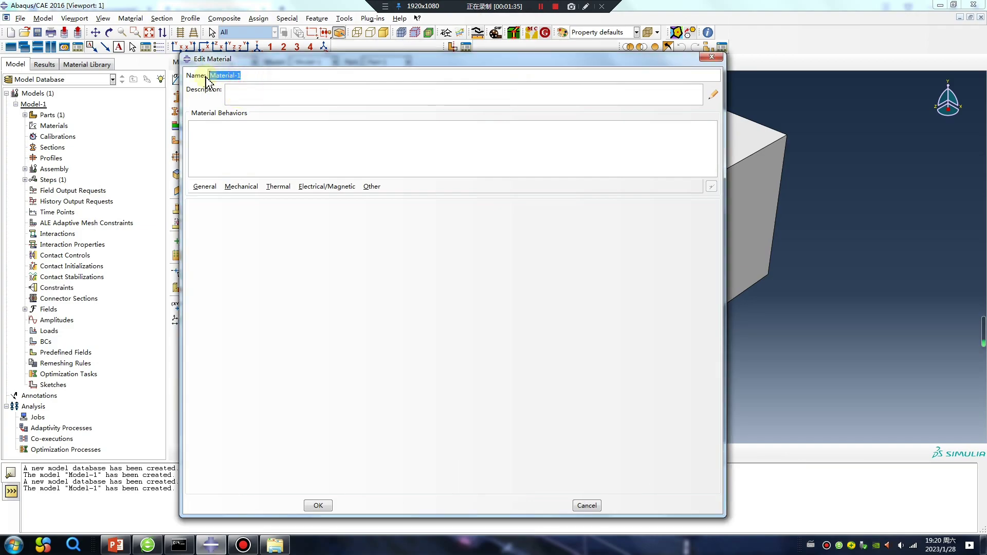
{"action": "type", "text": "ABQ_JH2_silicon c"}
{"action": "type", "text": "arbide"}
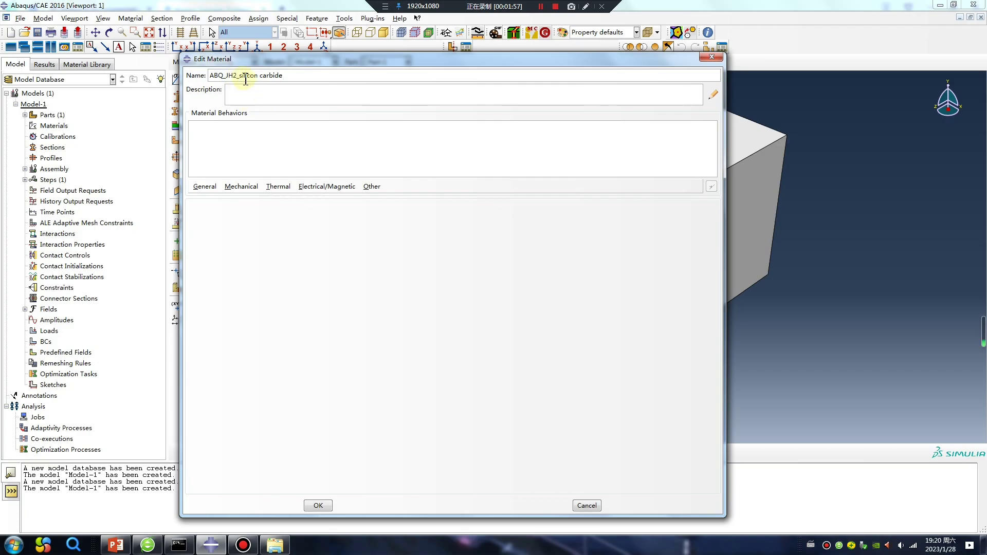
{"action": "left_click", "coordinate": [239, 75]}
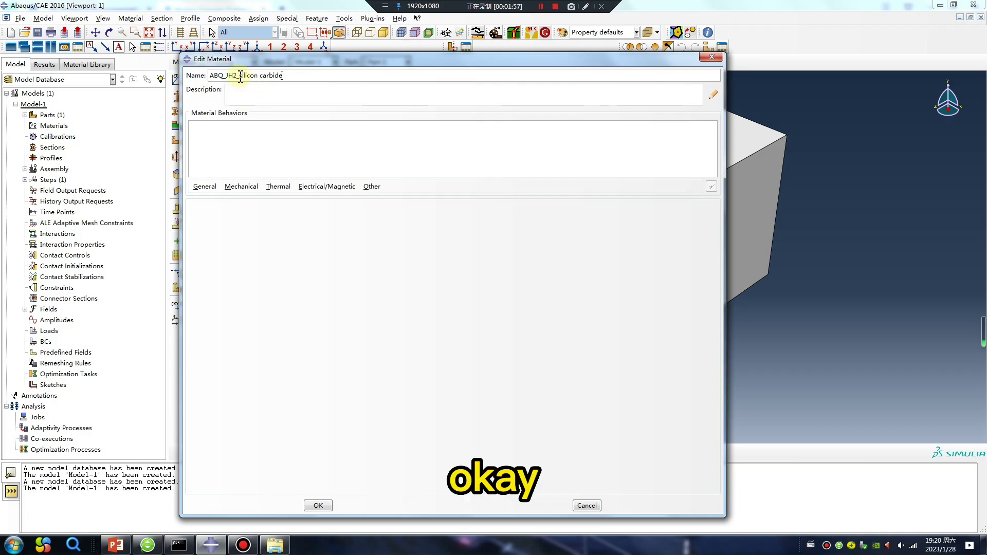
{"action": "type", "text": "_"}
{"action": "left_click_drag", "start_coordinate": [239, 76], "coordinate": [209, 76]}
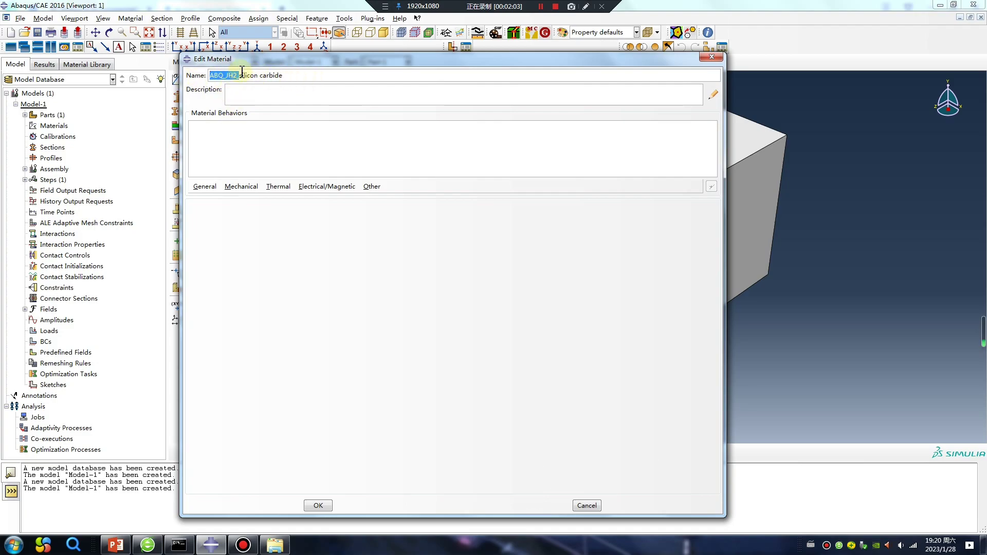
Add a Density behavior with mass density 3.215e-9, checked against the JH-2 documentation table
{"action": "left_click", "coordinate": [203, 187]}
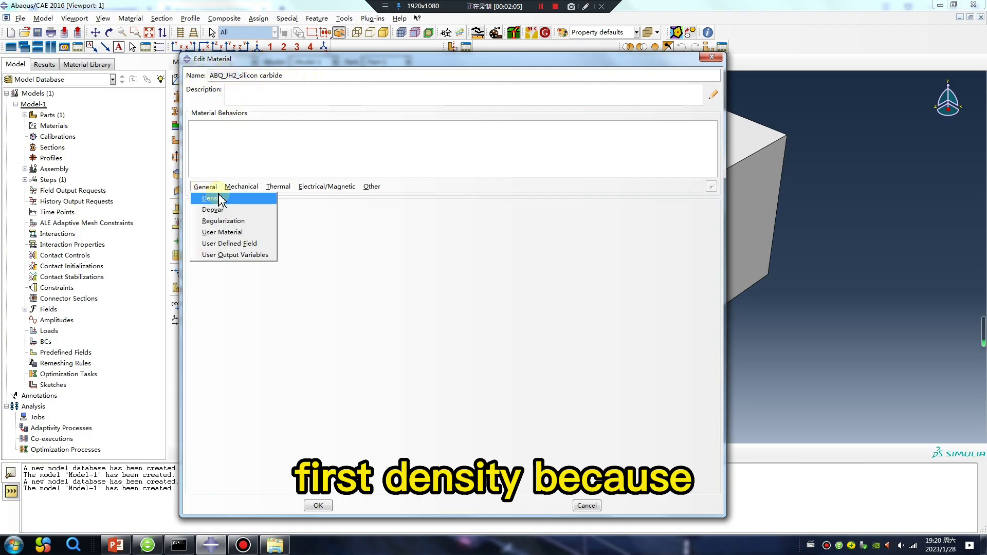
{"action": "left_click", "coordinate": [222, 199]}
{"action": "left_click", "coordinate": [226, 296]}
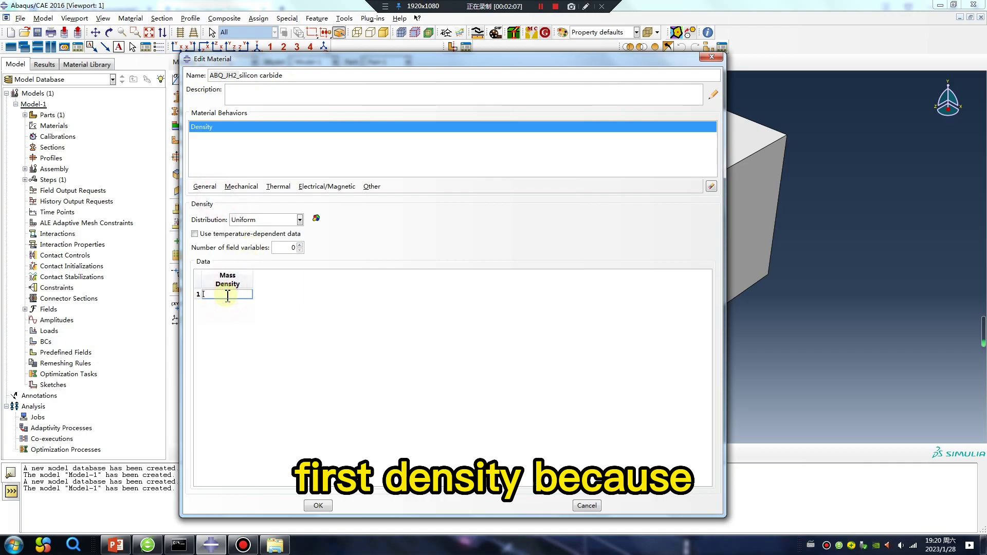
{"action": "left_click", "coordinate": [147, 545]}
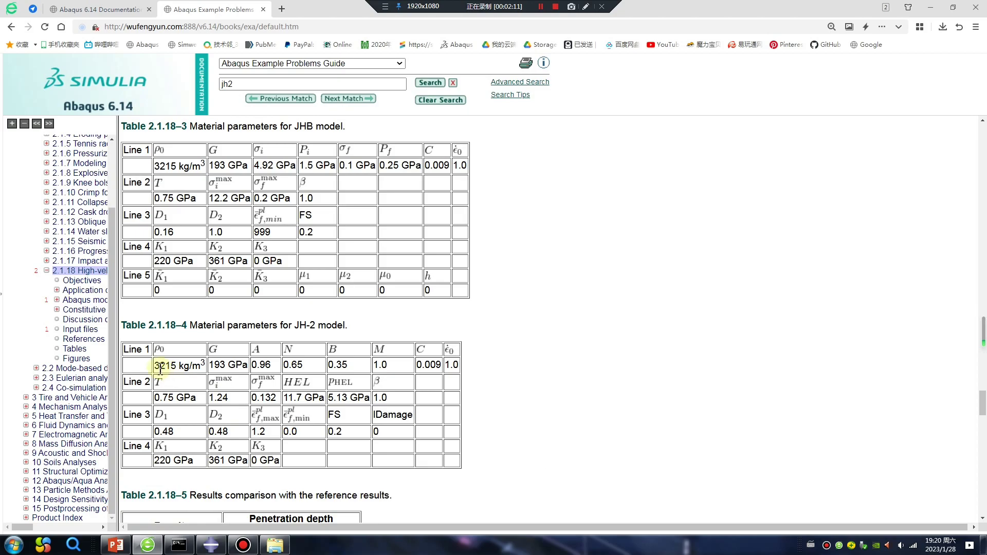
{"action": "left_click_drag", "start_coordinate": [175, 368], "coordinate": [157, 372]}
{"action": "mouse_move", "coordinate": [210, 545]}
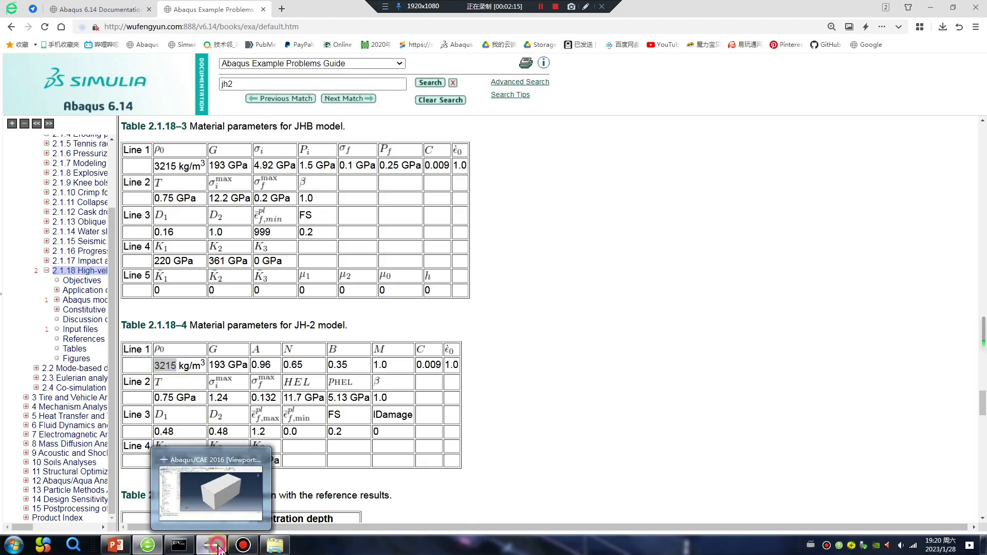
{"action": "left_click", "coordinate": [224, 486]}
{"action": "left_click", "coordinate": [237, 293]}
{"action": "type", "text": "3.215"}
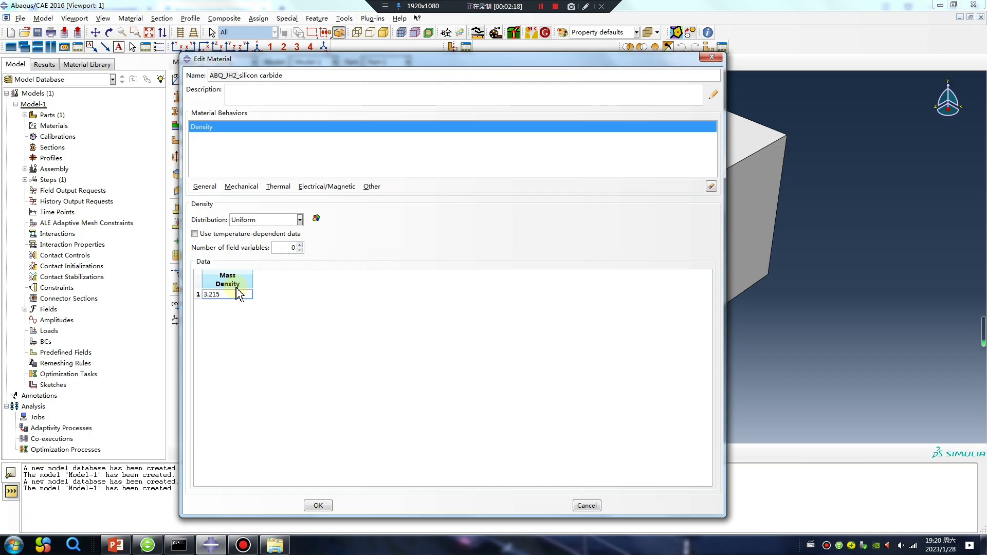
{"action": "type", "text": "e"}
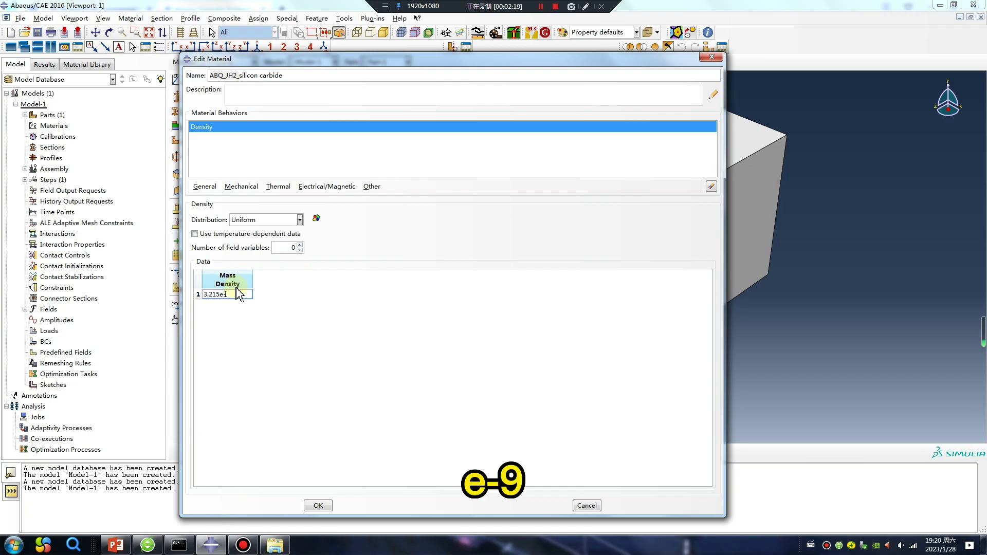
{"action": "type", "text": "-9"}
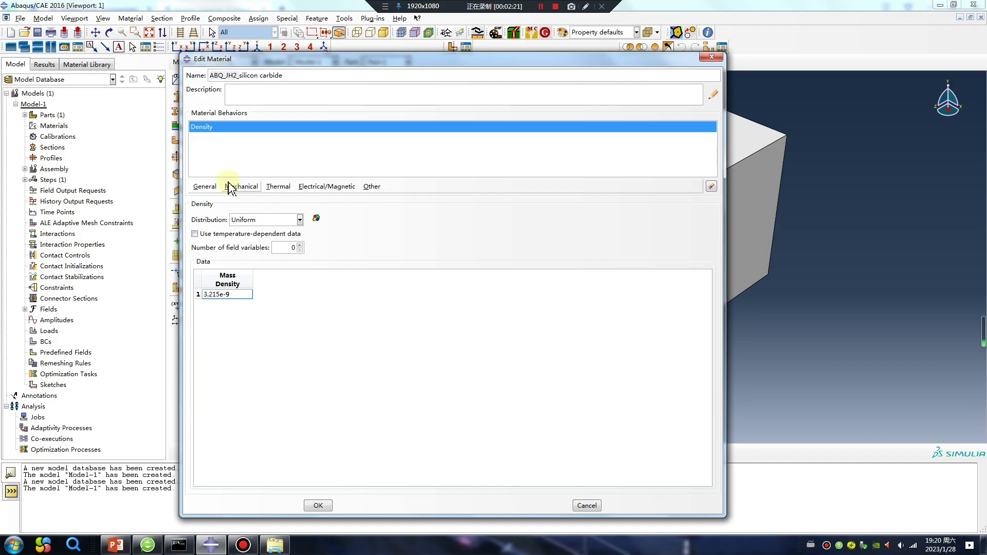
{"action": "left_click", "coordinate": [205, 186]}
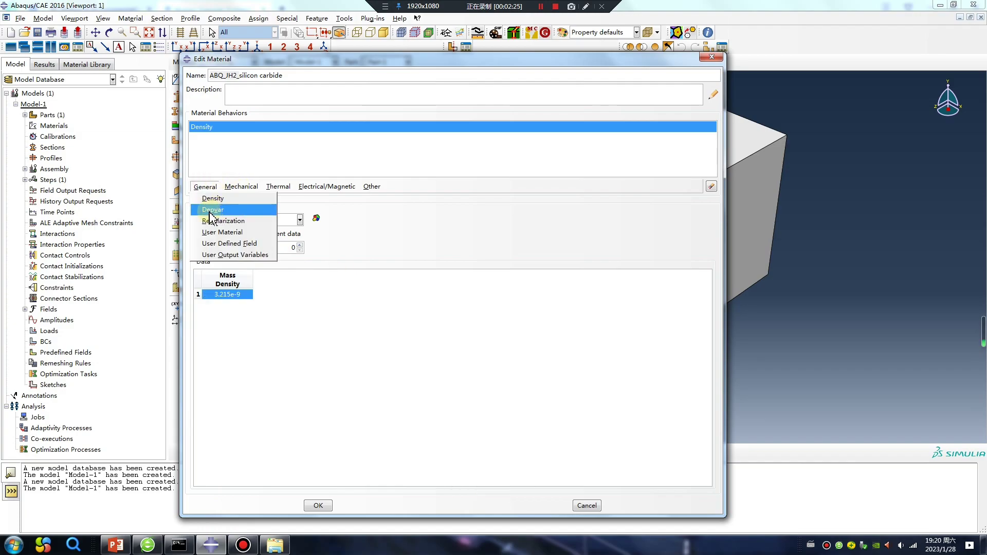
Add Depvar with 8 state variables and SDV8 controlling element deletion
{"action": "left_click", "coordinate": [209, 210]}
{"action": "double_click", "coordinate": [309, 223]}
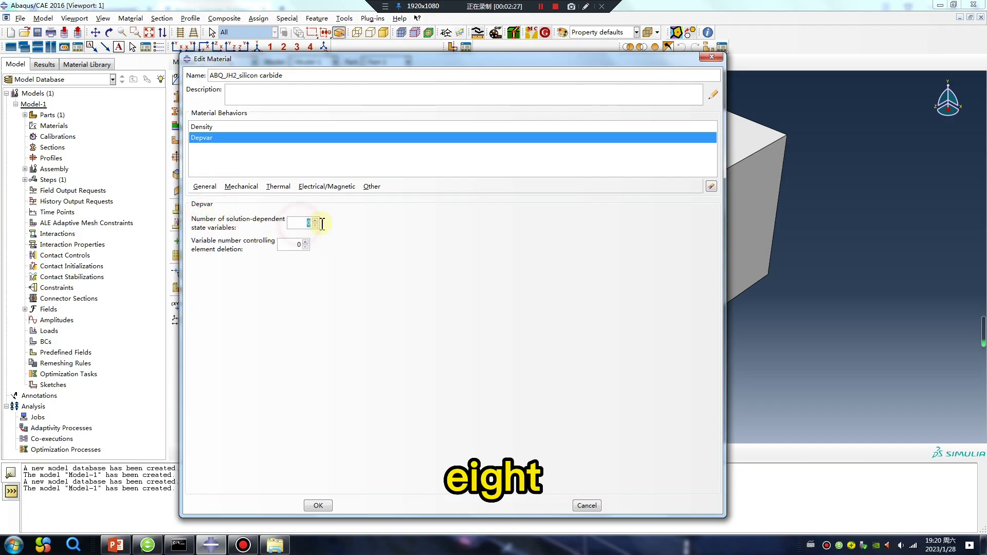
{"action": "type", "text": "8"}
{"action": "left_click", "coordinate": [299, 244]}
{"action": "mouse_move", "coordinate": [179, 545]}
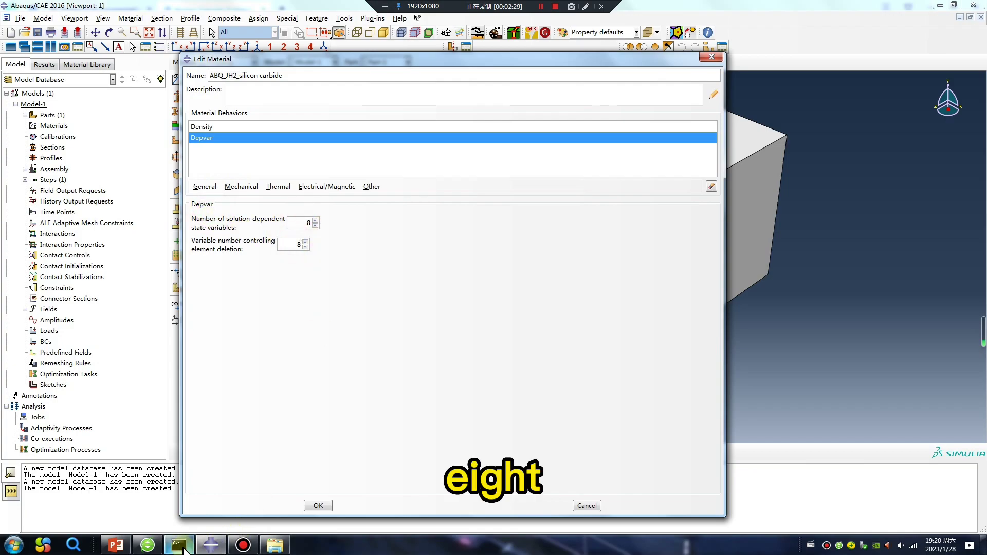
{"action": "left_click", "coordinate": [147, 545]}
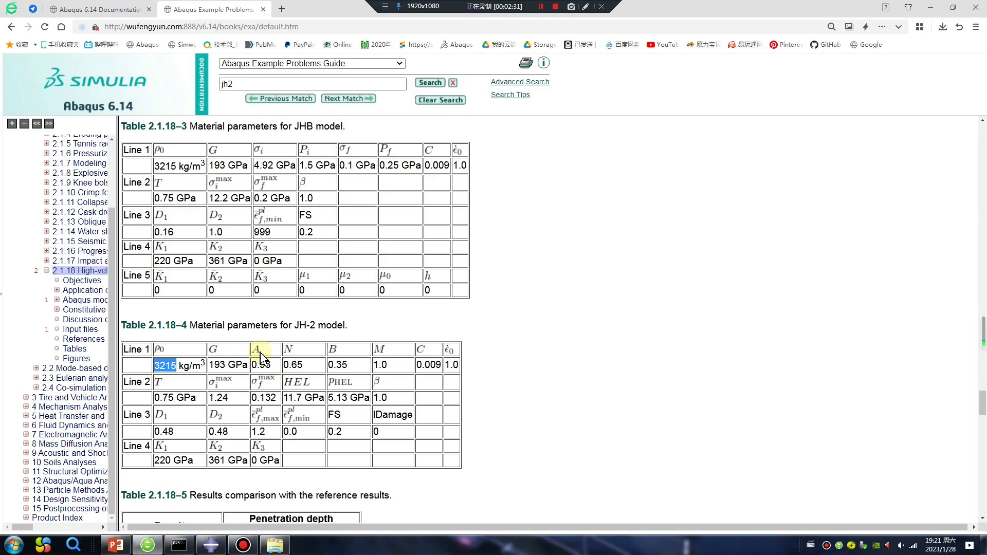
{"action": "scroll", "coordinate": [260, 357], "scroll_direction": "up", "scroll_amount": 3}
{"action": "scroll", "coordinate": [260, 354], "scroll_direction": "up", "scroll_amount": 1}
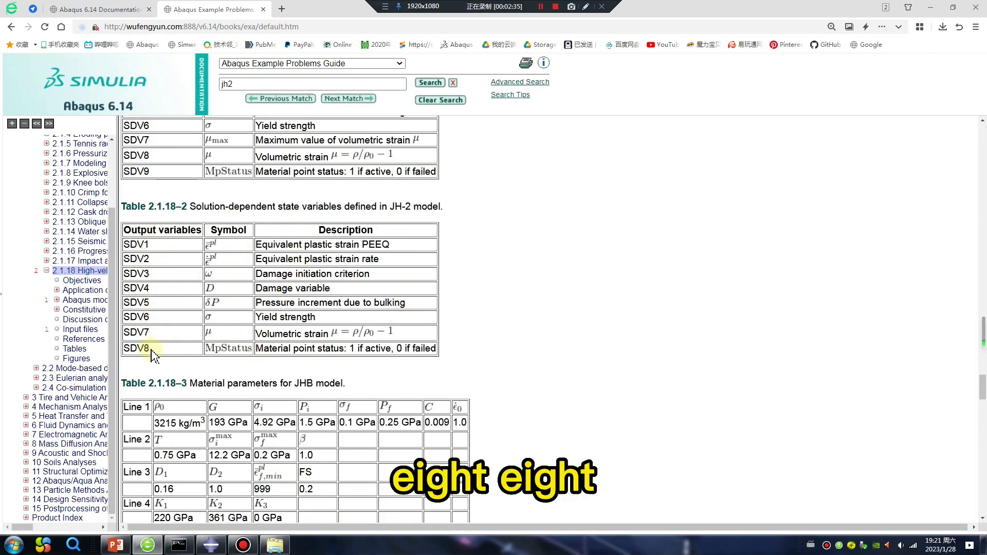
{"action": "left_click_drag", "start_coordinate": [151, 350], "coordinate": [143, 349]}
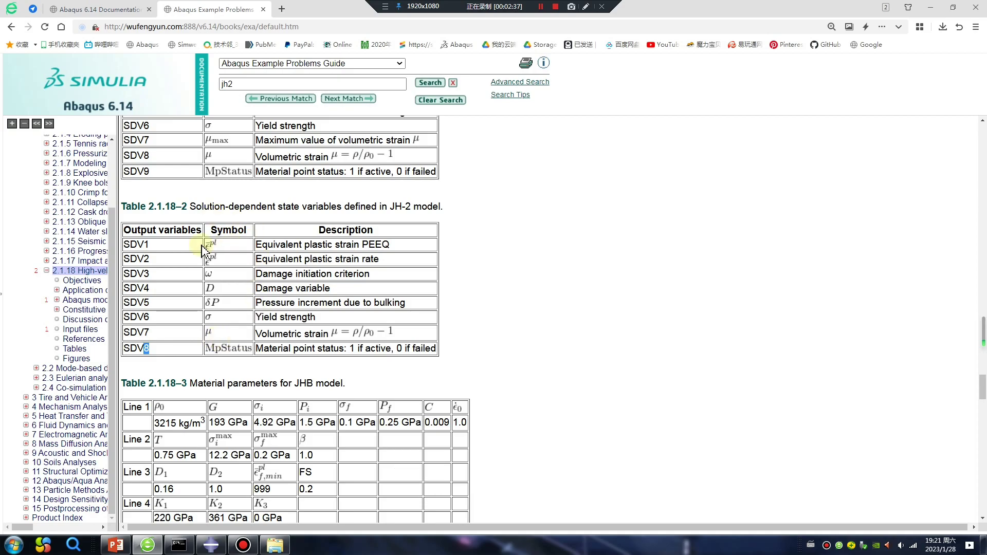
{"action": "left_click_drag", "start_coordinate": [144, 245], "coordinate": [480, 348]}
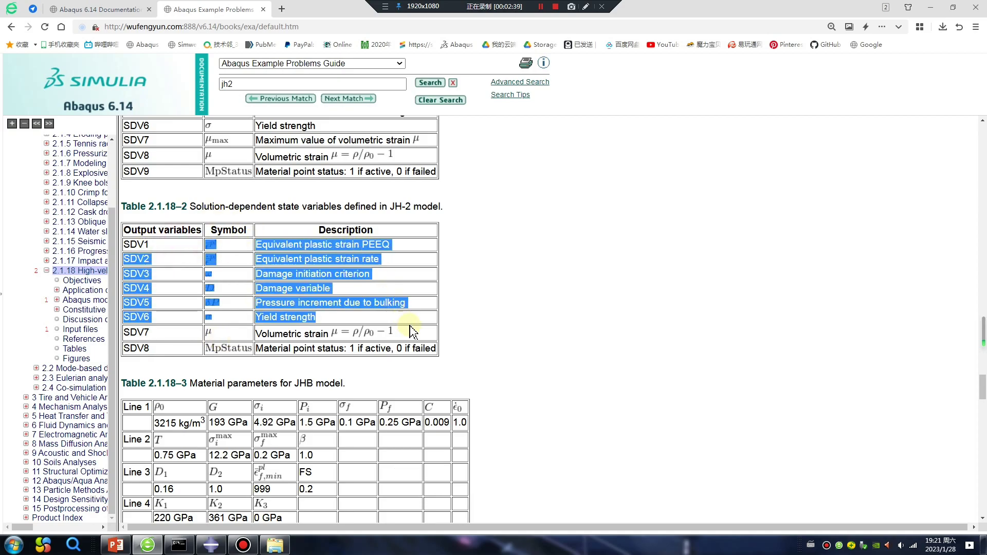
{"action": "left_click", "coordinate": [528, 350]}
{"action": "left_click", "coordinate": [211, 546]}
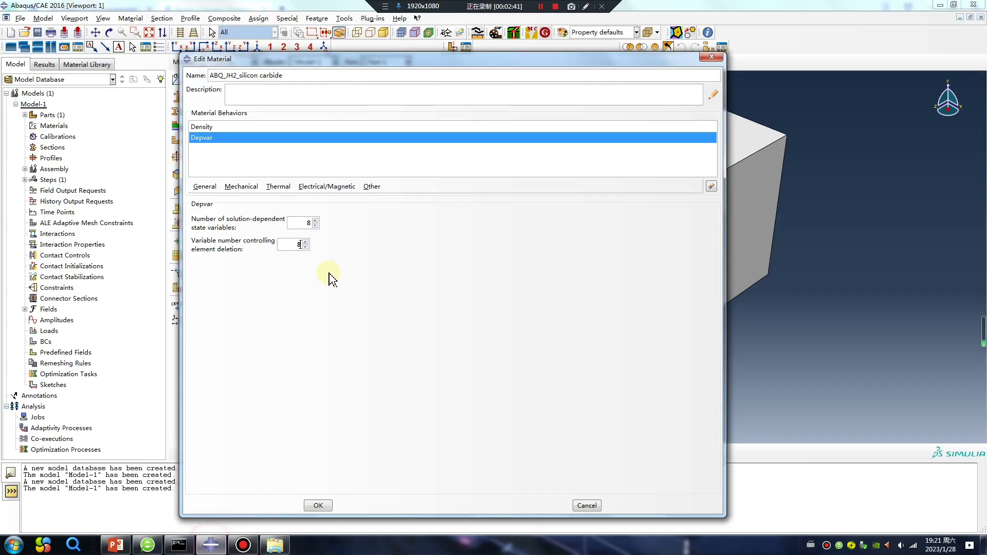
{"action": "left_click", "coordinate": [207, 188]}
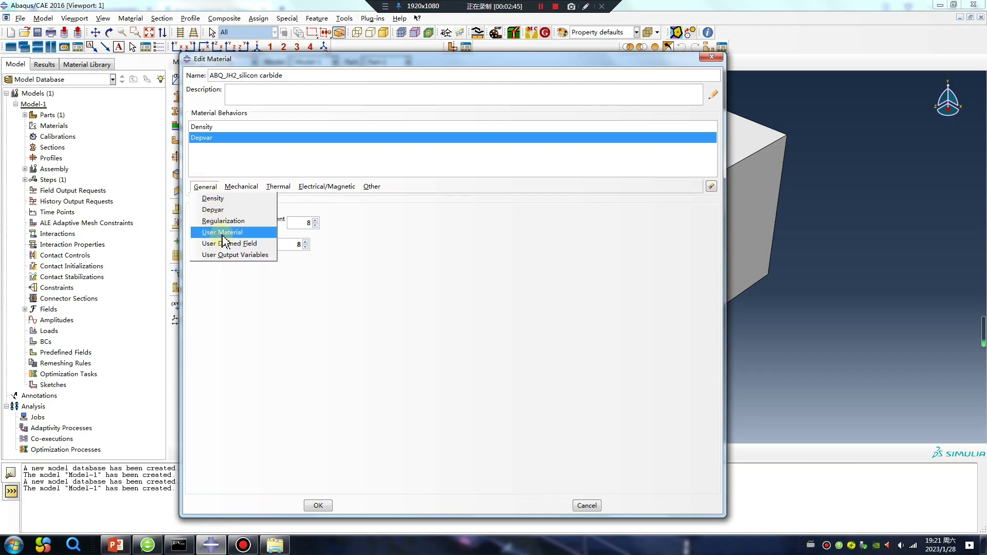
Add a Mechanical User Material behavior and select its first constant cell
{"action": "left_click", "coordinate": [220, 232]}
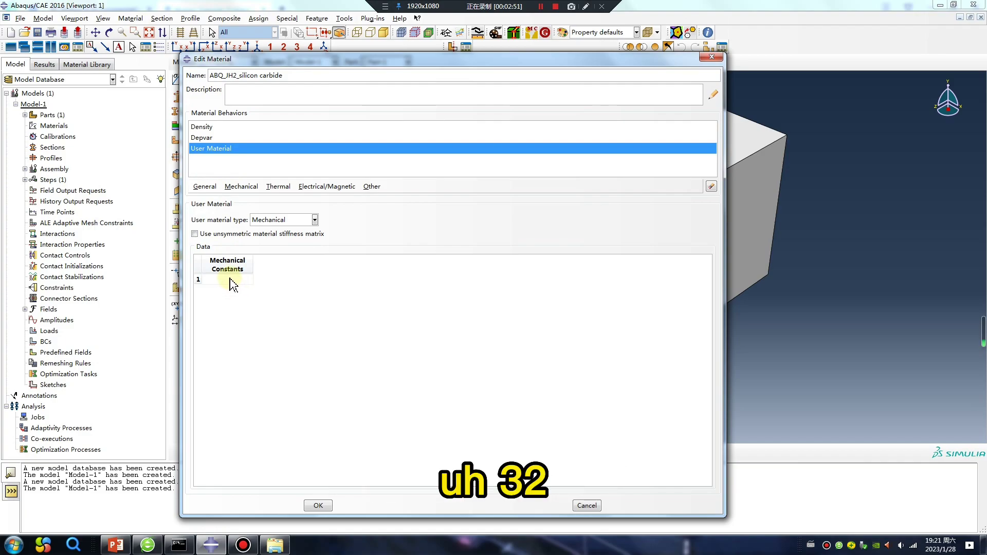
{"action": "left_click", "coordinate": [231, 279]}
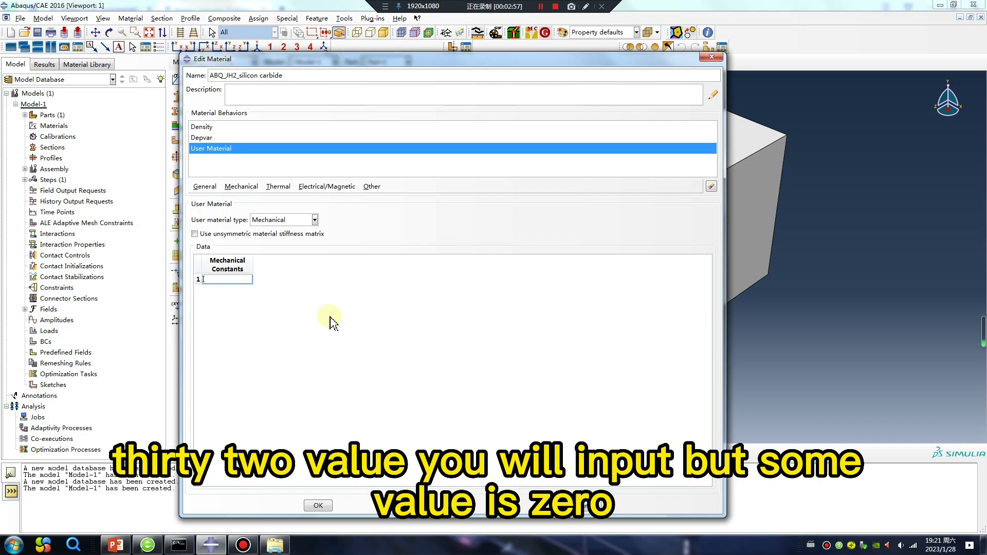
{"action": "mouse_move", "coordinate": [114, 545]}
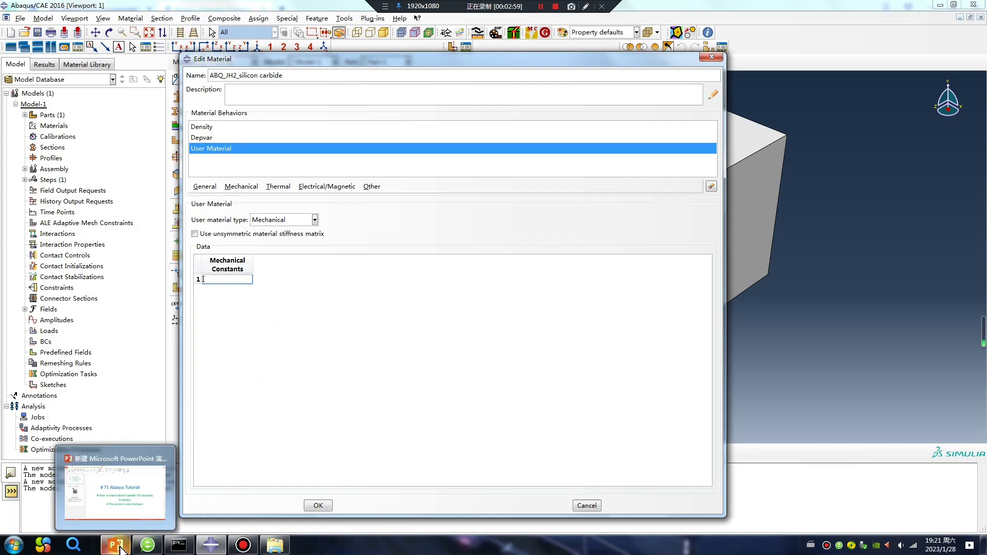
Place the material editor on the left and the JH-2 documentation tables on the right
{"action": "left_click", "coordinate": [147, 546]}
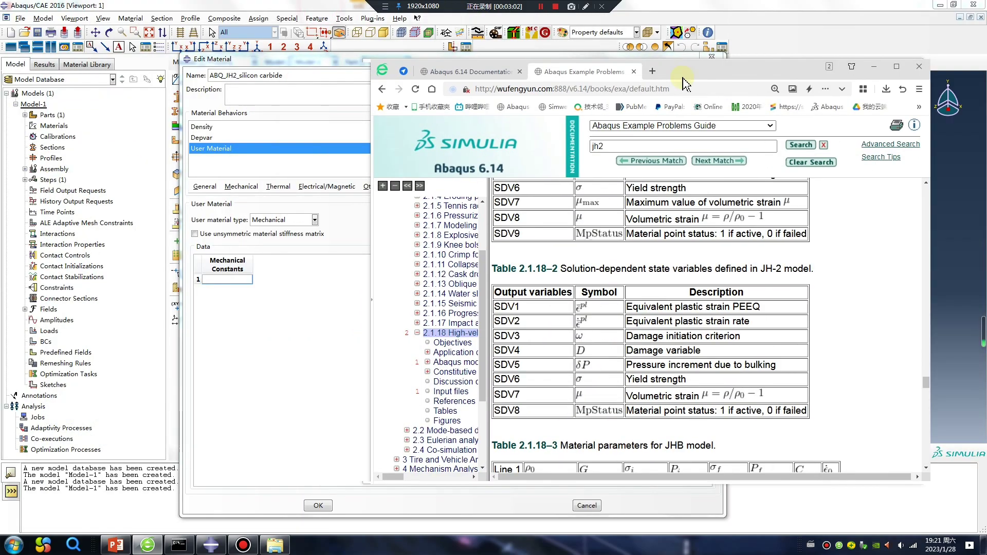
{"action": "mouse_move", "coordinate": [321, 11]}
{"action": "left_mouse_down"}
{"action": "mouse_move", "coordinate": [747, 31]}
{"action": "mouse_move", "coordinate": [275, 39]}
{"action": "left_mouse_up"}
{"action": "left_click", "coordinate": [729, 9]}
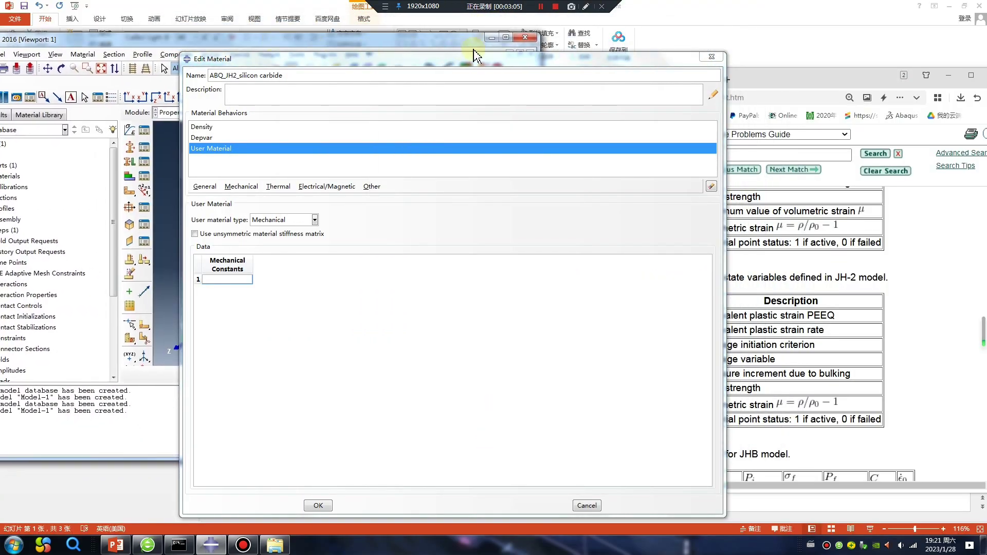
{"action": "left_click", "coordinate": [529, 60]}
{"action": "left_click_drag", "start_coordinate": [513, 65], "coordinate": [350, 67]}
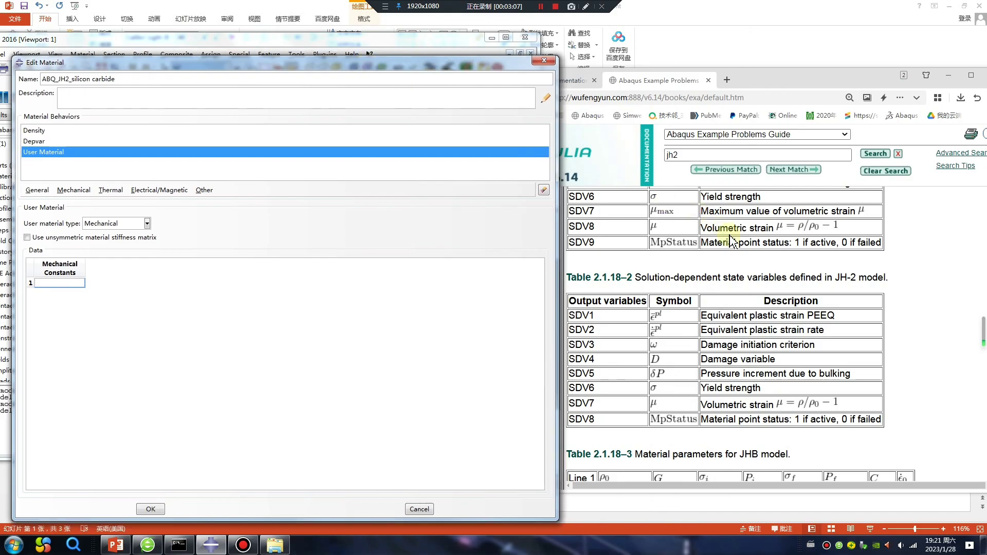
{"action": "left_click", "coordinate": [745, 318]}
{"action": "scroll", "coordinate": [745, 319], "scroll_direction": "down", "scroll_amount": 1}
{"action": "scroll", "coordinate": [876, 397], "scroll_direction": "down", "scroll_amount": 2}
{"action": "scroll", "coordinate": [828, 375], "scroll_direction": "down", "scroll_amount": 1}
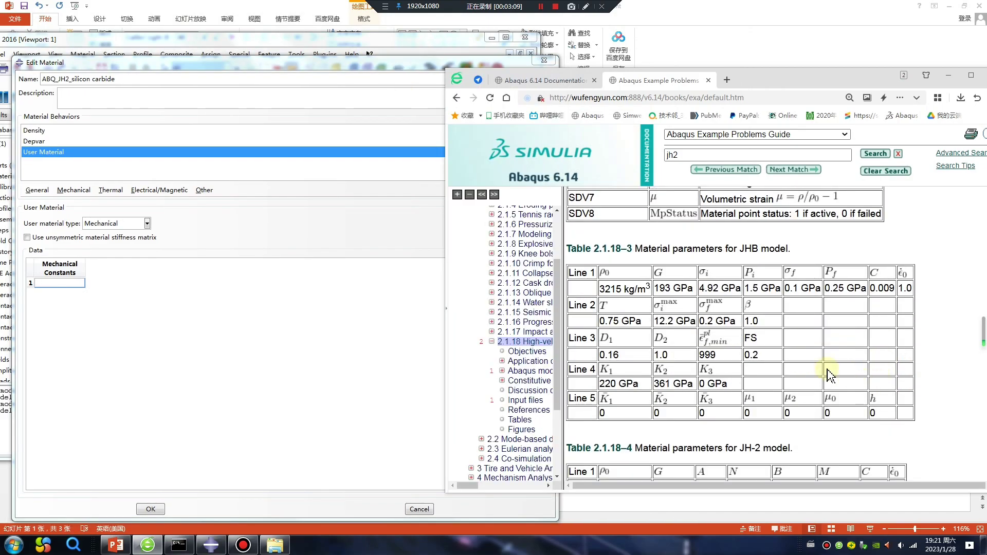
{"action": "scroll", "coordinate": [618, 291], "scroll_direction": "down", "scroll_amount": 1}
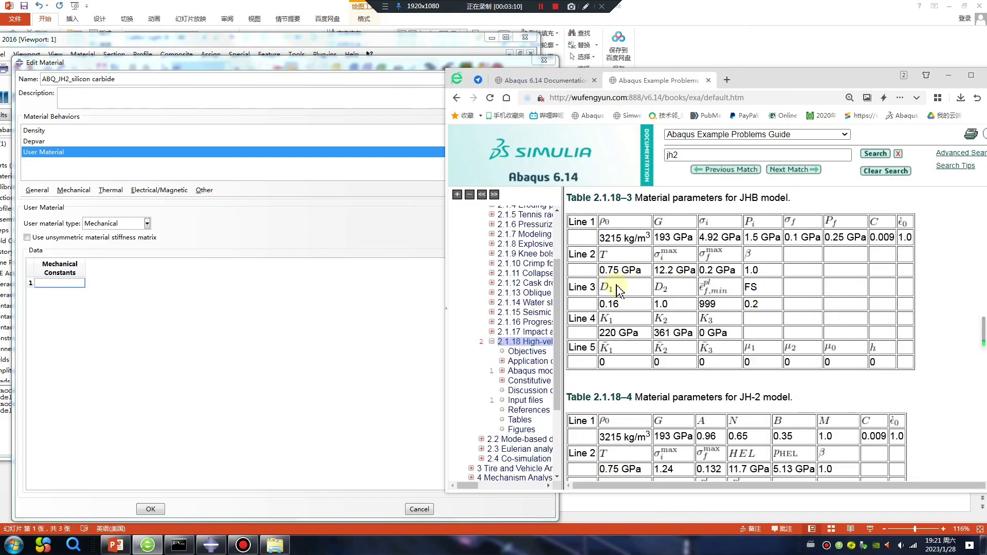
Enter constants 3.215e-9, 0.193, 4.92e-3, 1.5e-3, 0.1e-3, 0.25e-3, 0.009 and 1 in rows 1–8
{"action": "left_click", "coordinate": [66, 282]}
{"action": "type", "text": "3.215e-9"}
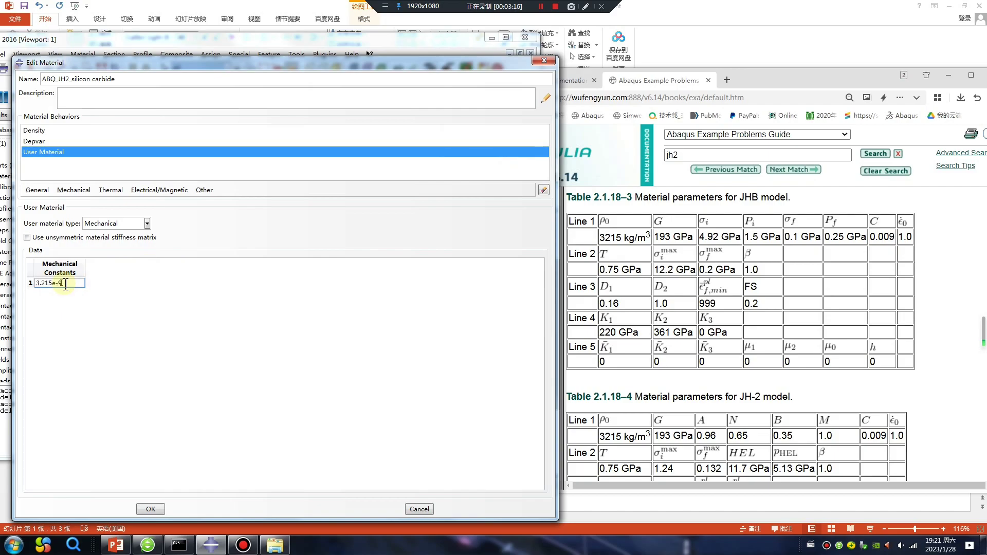
{"action": "key", "text": "Return"}
{"action": "type", "text": "0.193"}
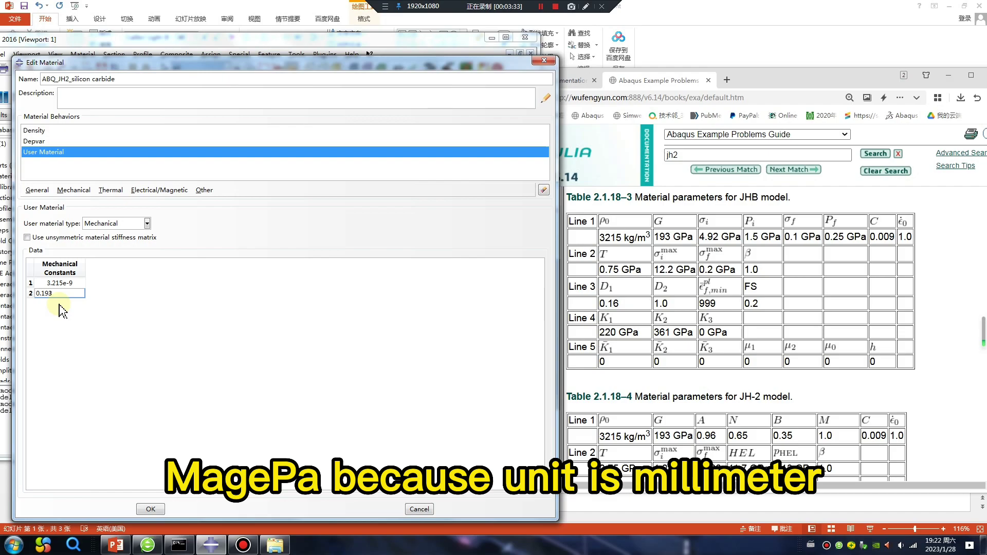
{"action": "key", "text": "Return"}
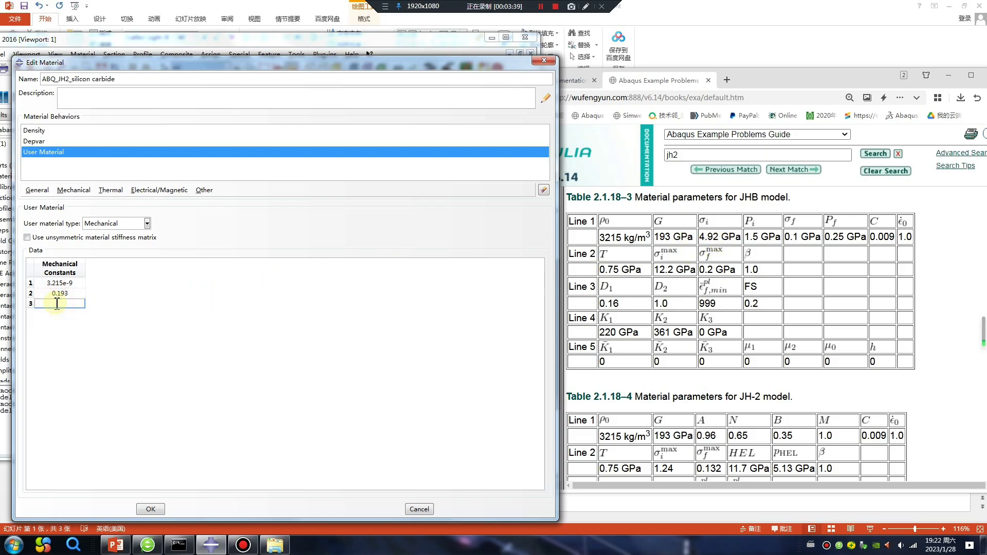
{"action": "type", "text": "4.92e-"}
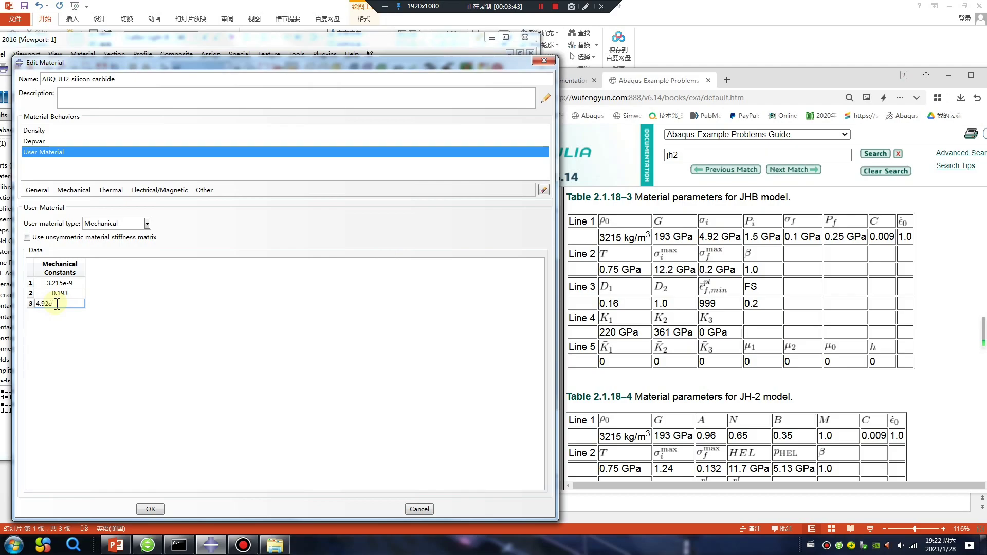
{"action": "type", "text": "3"}
{"action": "key", "text": "Return"}
{"action": "type", "text": "1.5e"}
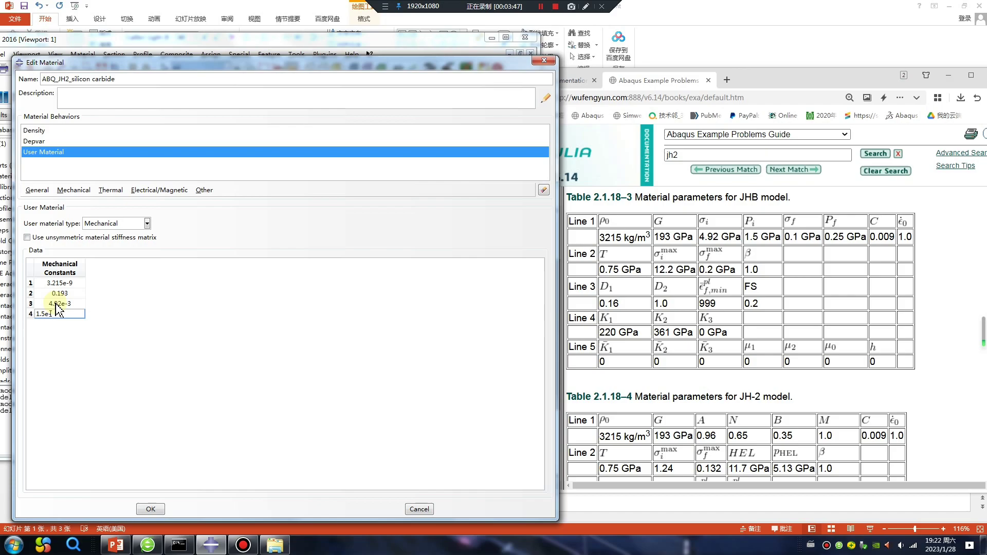
{"action": "type", "text": "-3"}
{"action": "key", "text": "Return"}
{"action": "type", "text": "0.1e-3"}
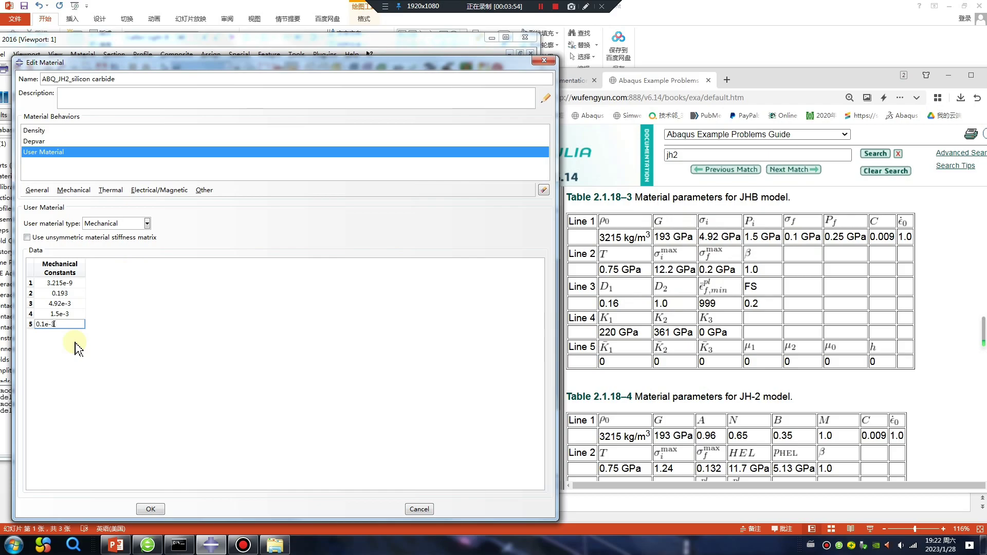
{"action": "key", "text": "Return"}
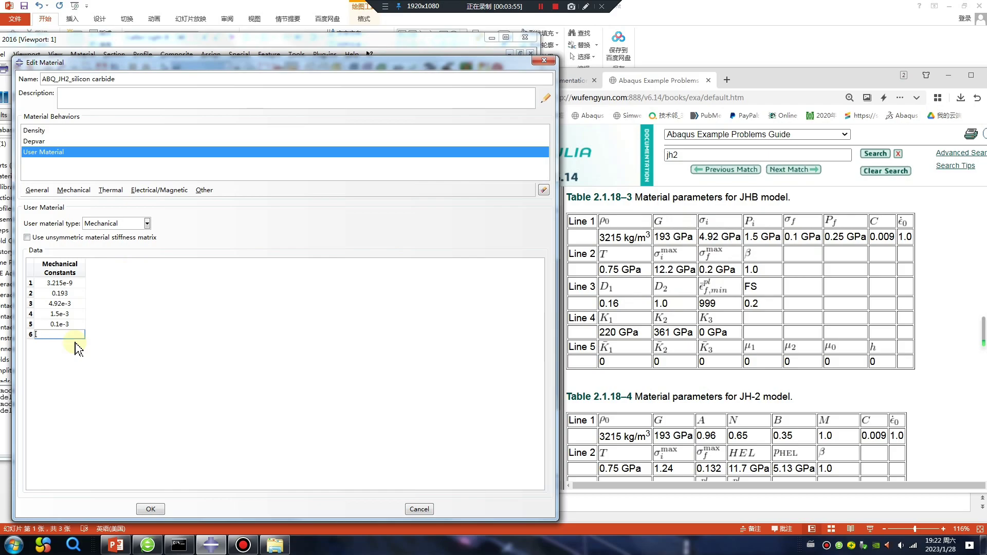
{"action": "type", "text": "0.2"}
{"action": "type", "text": "5e-3"}
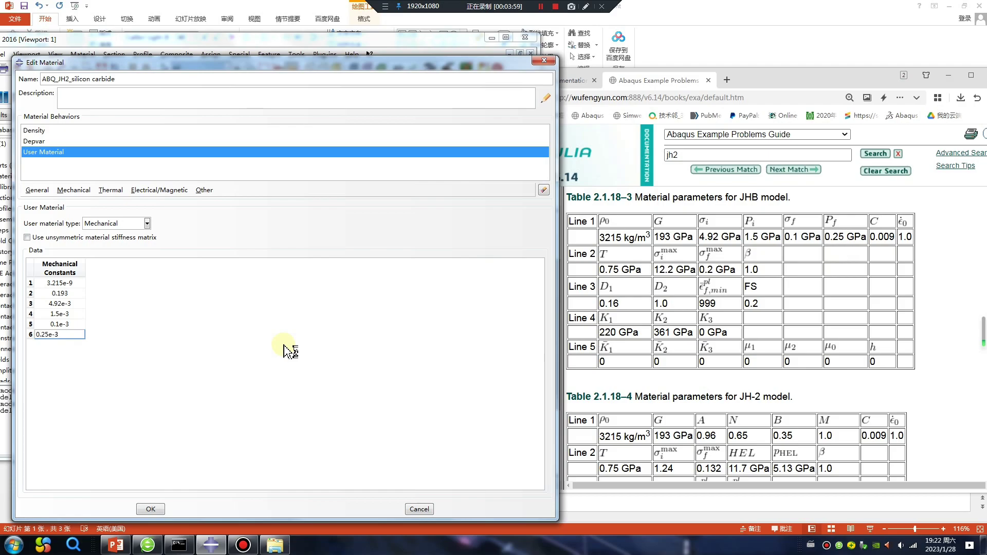
{"action": "key", "text": "Return"}
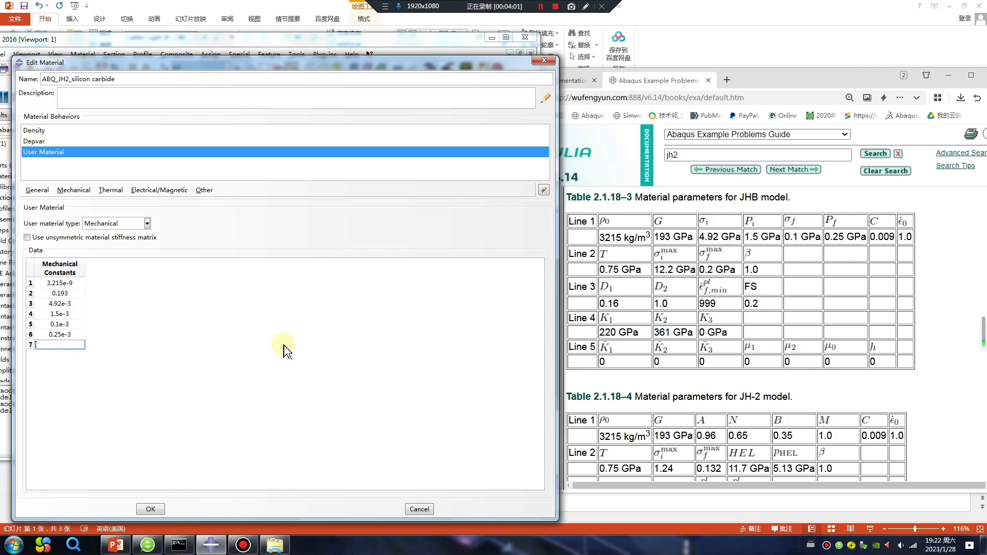
{"action": "type", "text": "0.009"}
{"action": "key", "text": "Return"}
{"action": "type", "text": "1"}
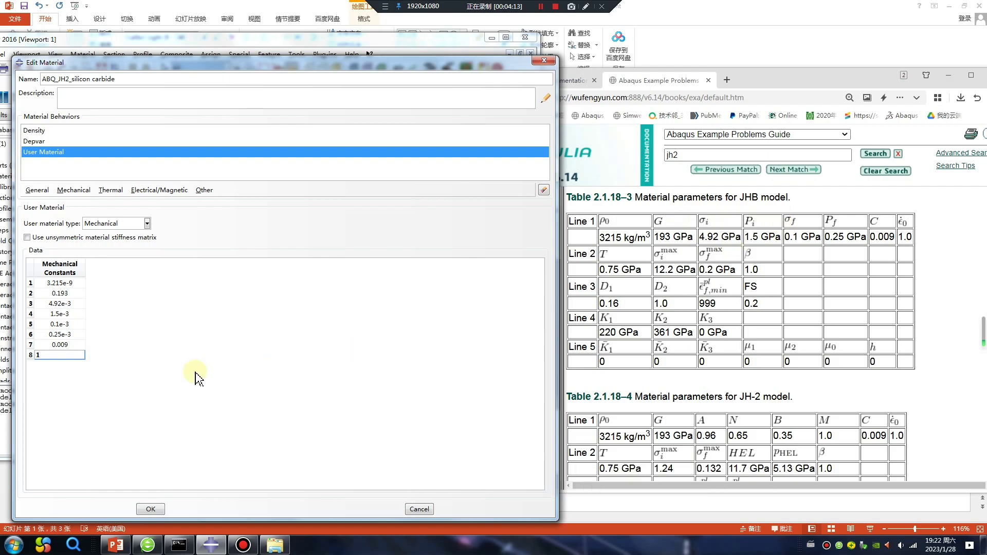
{"action": "key", "text": "Return"}
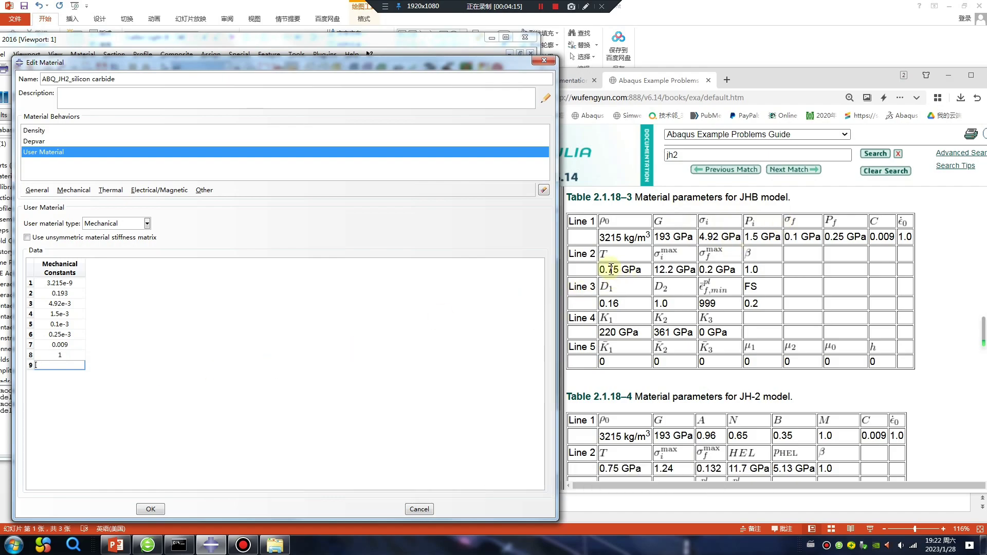
Enter rows 9–16 from Table 2.1.18–3: 0.75e-3, 12.2e-3, 0.2e-3, 1, 0, 0, 0, 0
{"action": "left_click_drag", "start_coordinate": [599, 269], "coordinate": [639, 268]}
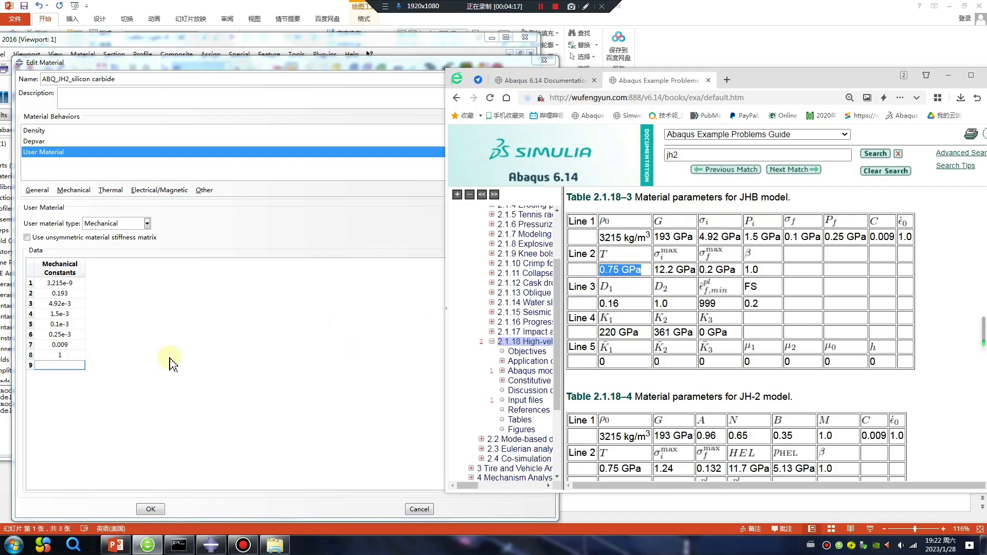
{"action": "left_click", "coordinate": [74, 363]}
{"action": "type", "text": "0."}
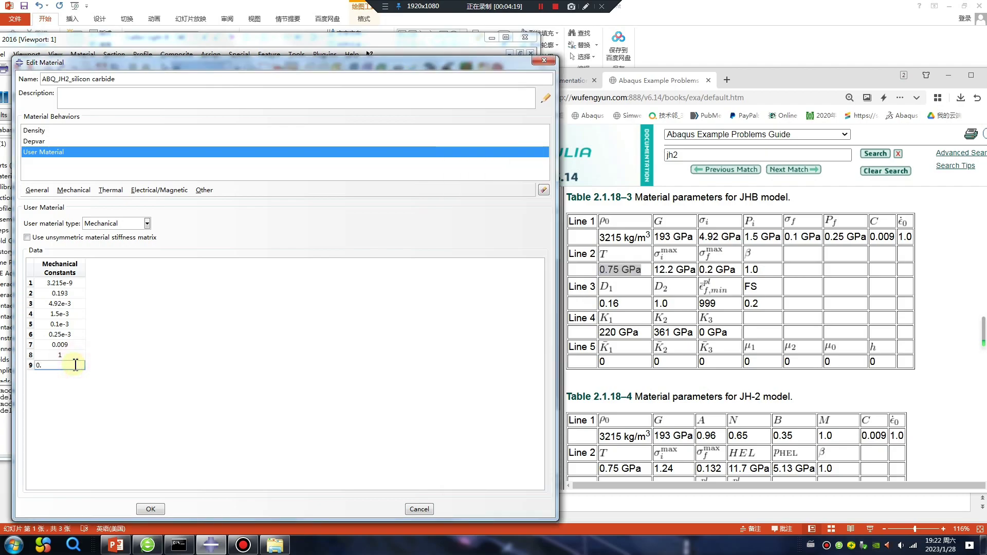
{"action": "type", "text": "75e-3"}
{"action": "key", "text": "Return"}
{"action": "type", "text": "12.2e"}
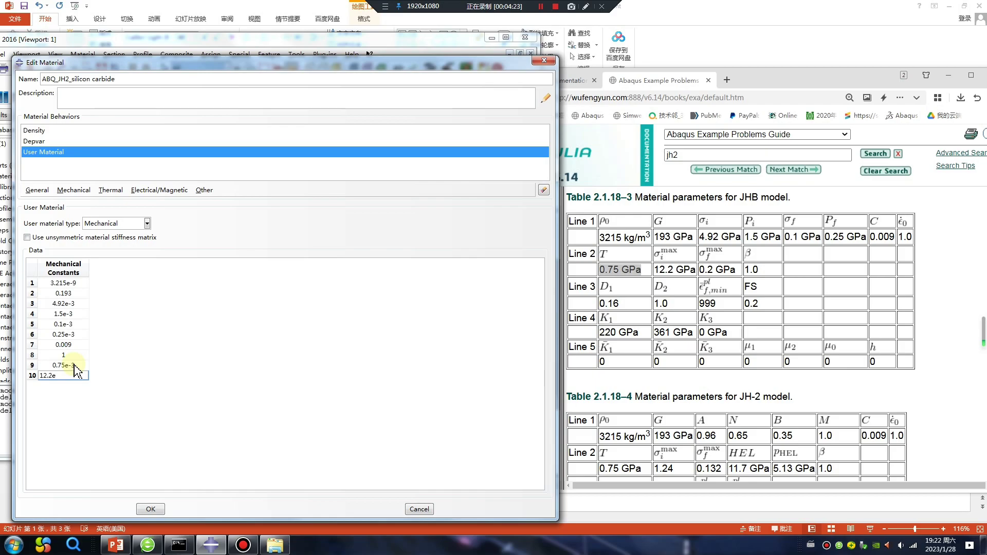
{"action": "key", "text": "Return"}
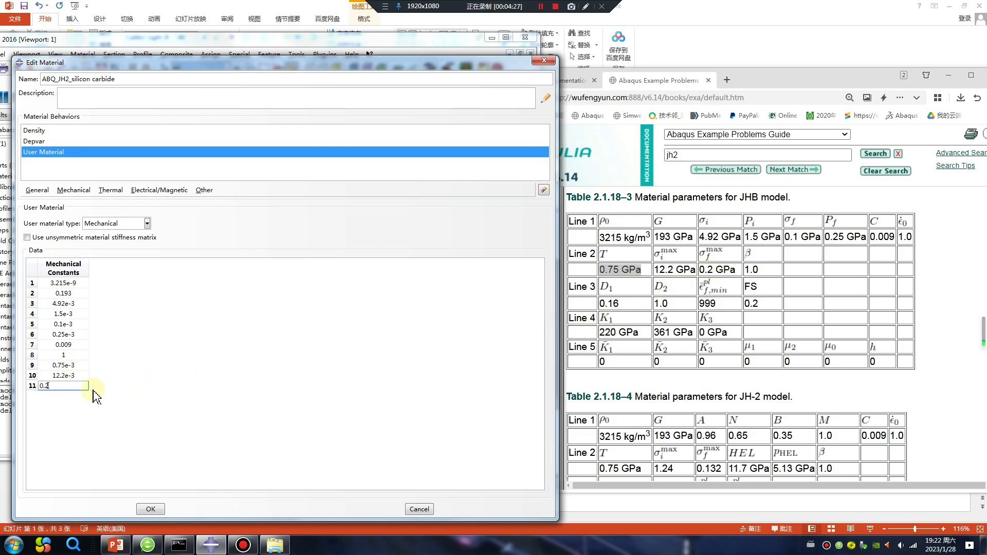
{"action": "key", "text": "Return"}
{"action": "type", "text": "1"}
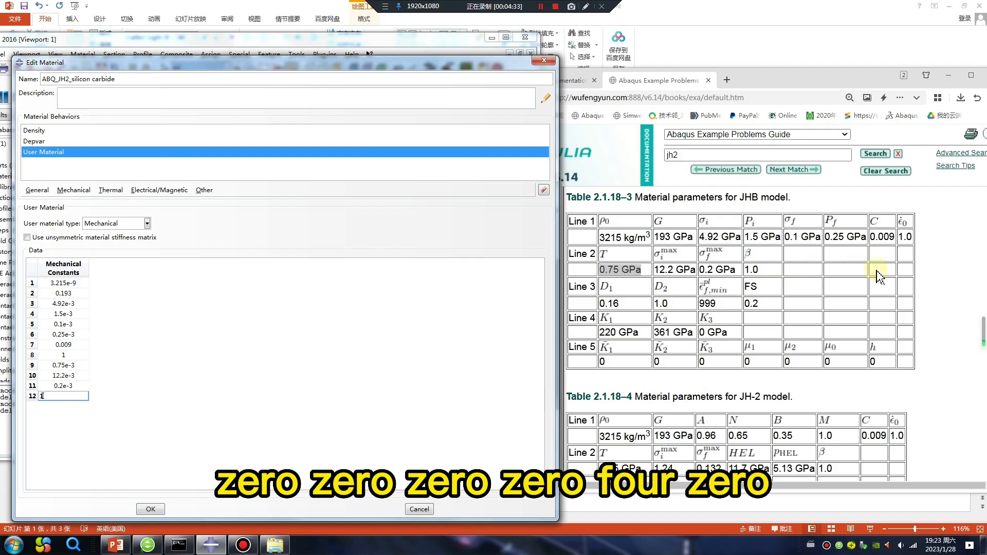
{"action": "key", "text": "Return"}
{"action": "type", "text": "0"}
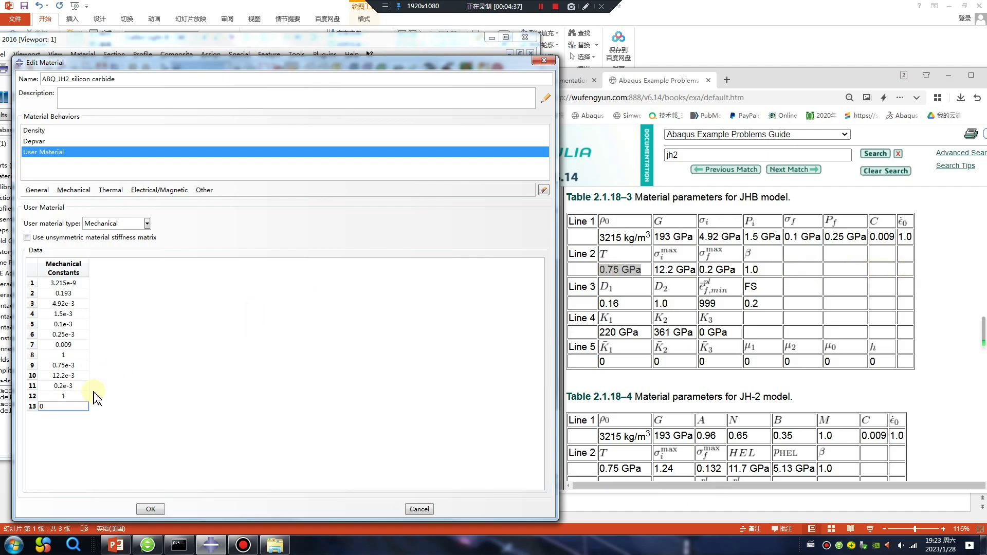
{"action": "key", "text": "Return"}
{"action": "type", "text": "0"}
{"action": "key", "text": "Return"}
{"action": "type", "text": "0"}
{"action": "key", "text": "Return"}
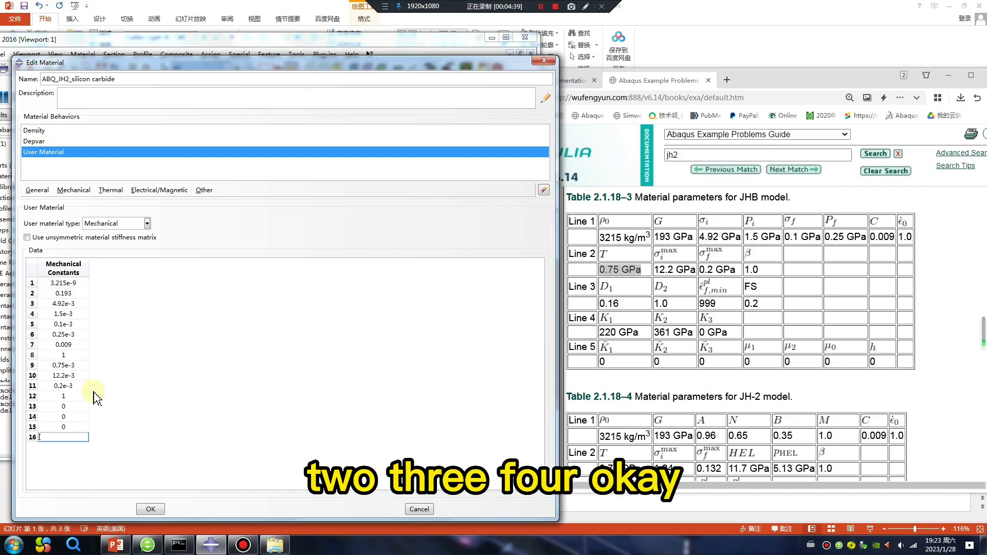
{"action": "type", "text": "0"}
{"action": "key", "text": "Return"}
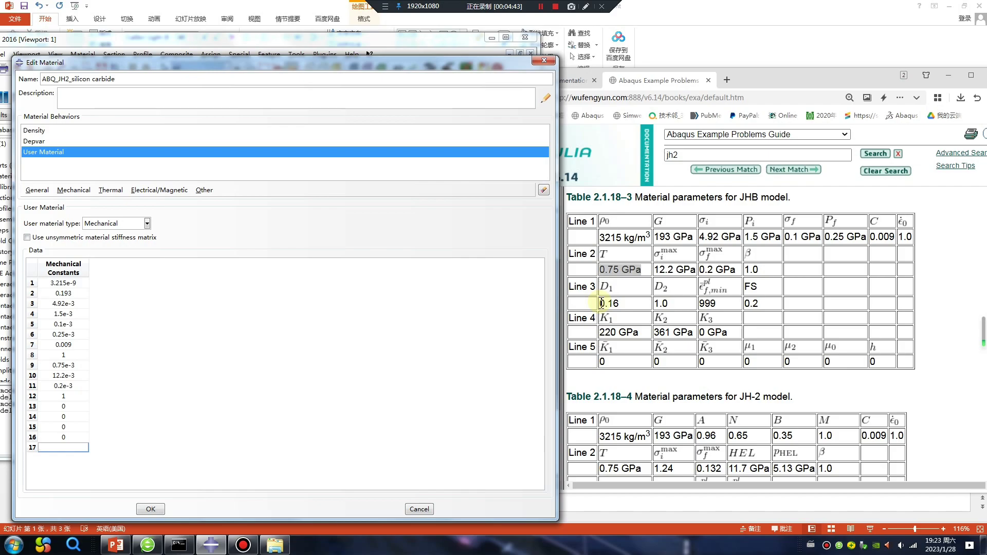
{"action": "type", "text": "0.16e-3"}
Enter constants 17–23: 0.16 (corrected from 0.16e-3), 1, 999, 0.2, then zeros
{"action": "key", "text": "Return"}
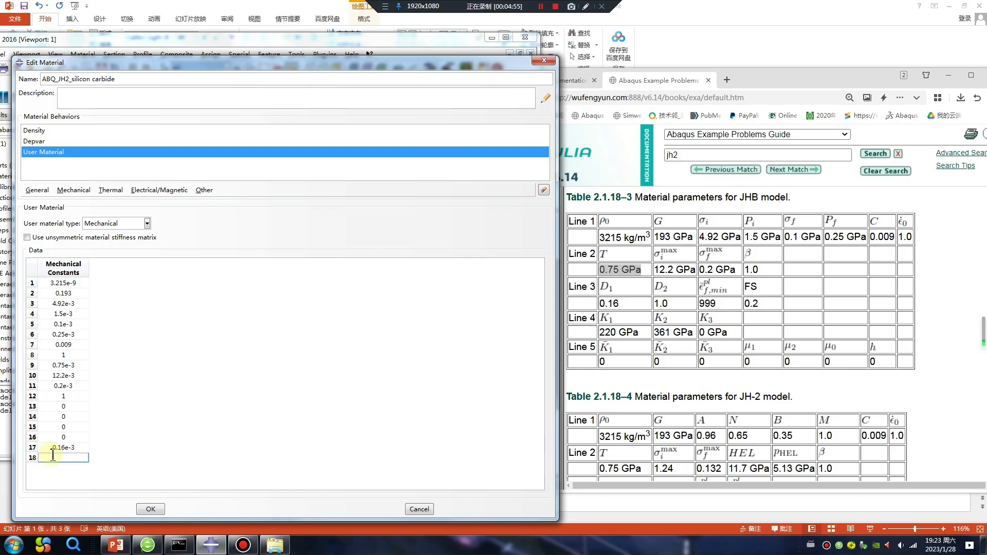
{"action": "double_click", "coordinate": [79, 448]}
{"action": "type", "text": "0.16"}
{"action": "key", "text": "Return"}
{"action": "type", "text": "1"}
{"action": "key", "text": "Return"}
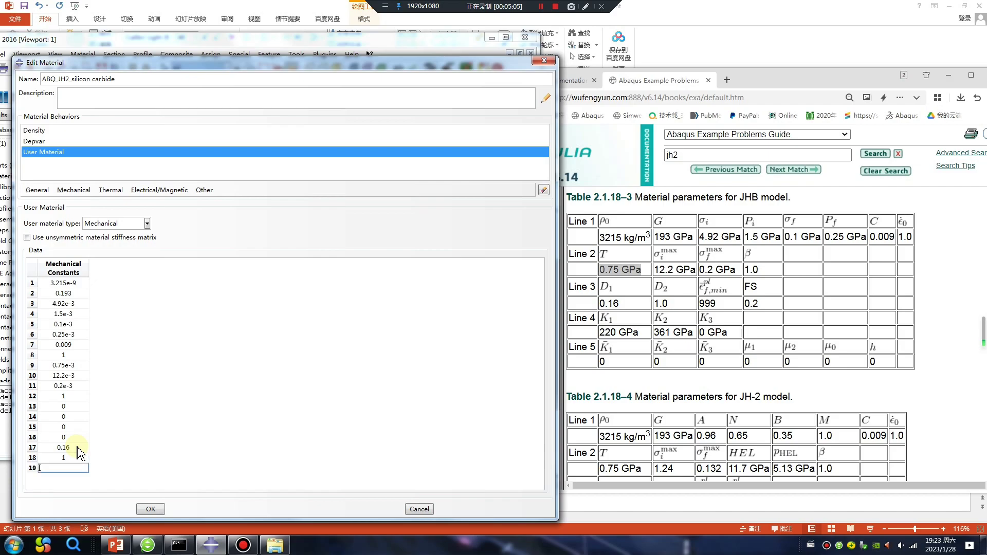
{"action": "type", "text": "999"}
{"action": "key", "text": "Return"}
{"action": "type", "text": "0.2"}
{"action": "key", "text": "Return"}
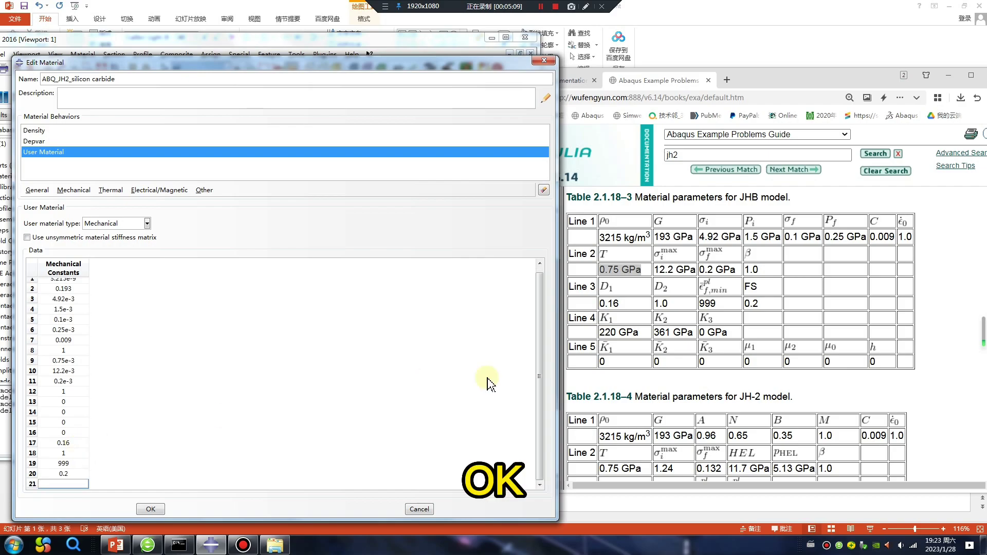
{"action": "type", "text": "0"}
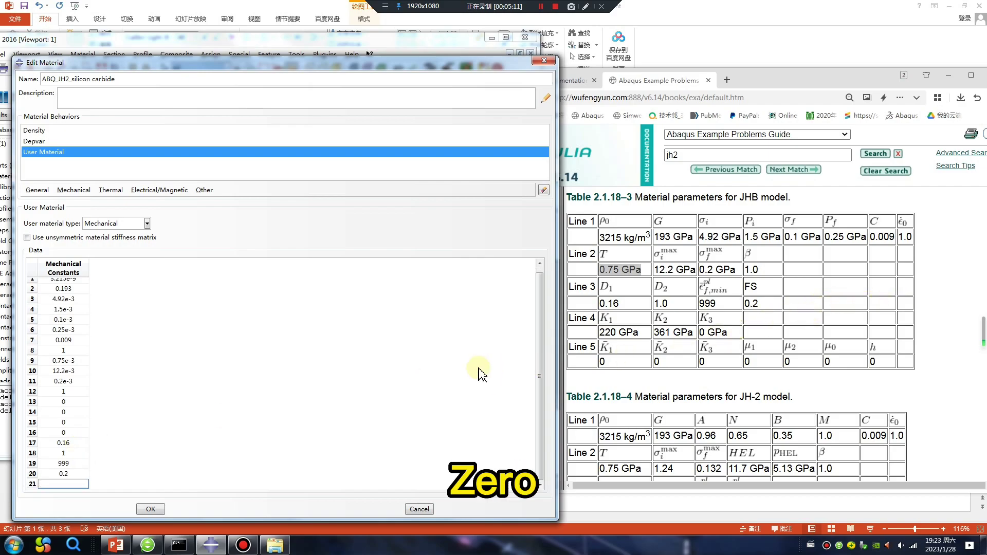
{"action": "key", "text": "Return"}
{"action": "type", "text": "0"}
{"action": "key", "text": "Return"}
{"action": "type", "text": "0"}
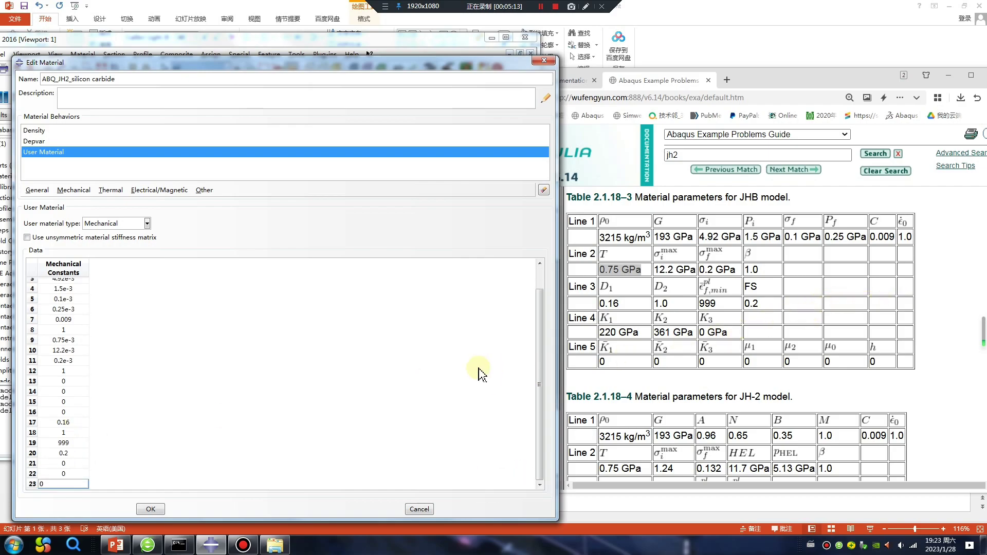
{"action": "key", "text": "Return"}
{"action": "type", "text": "0"}
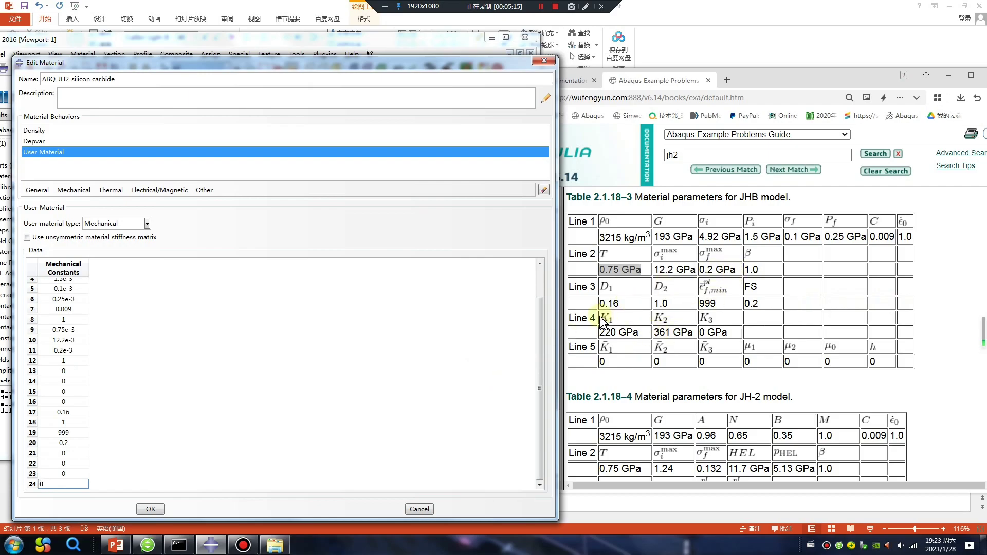
Enter zero in row 24, K1 220e-3, K2 361e-3, and zeros in rows 27–31
{"action": "left_click_drag", "start_coordinate": [571, 318], "coordinate": [595, 318]}
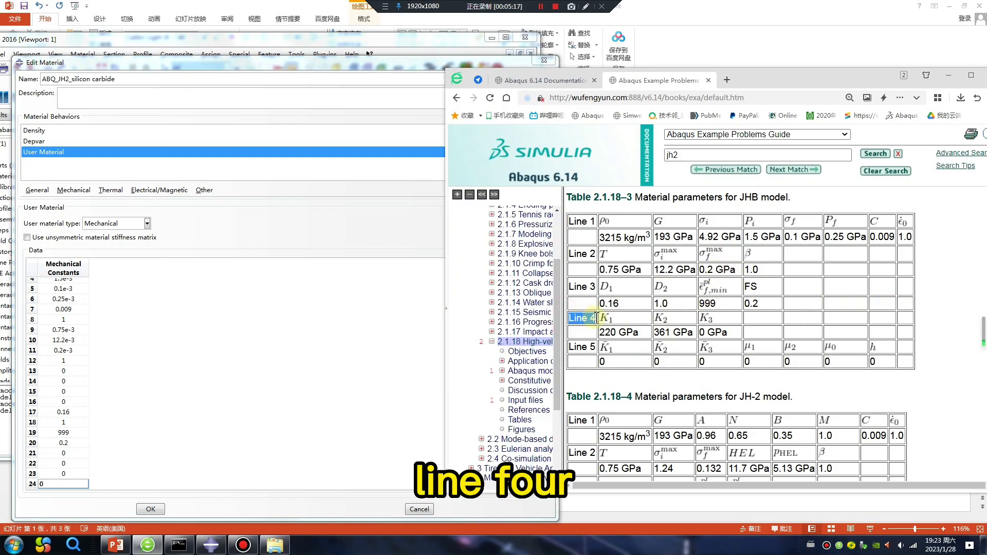
{"action": "left_click", "coordinate": [86, 481]}
{"action": "key", "text": "Return"}
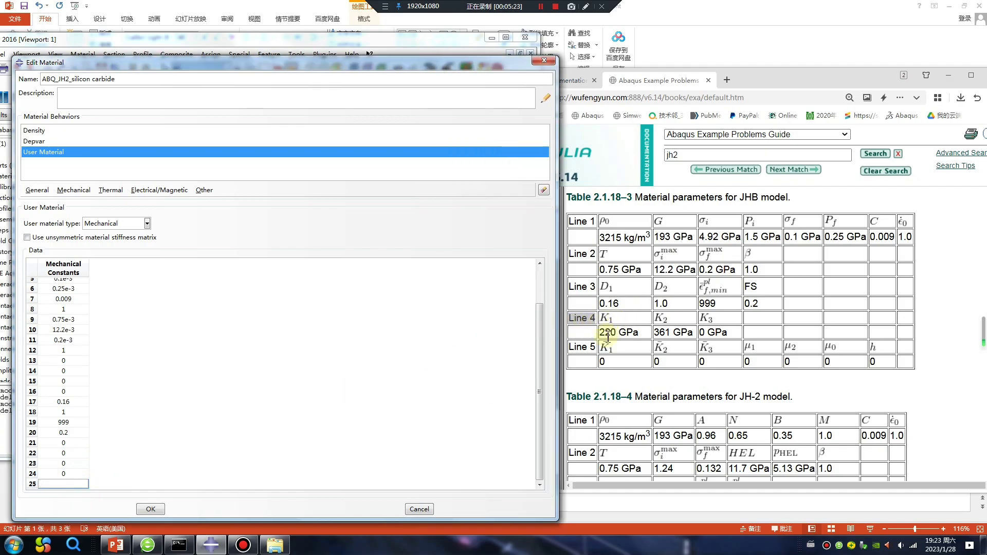
{"action": "type", "text": "220e"}
{"action": "type", "text": "-3"}
{"action": "key", "text": "Return"}
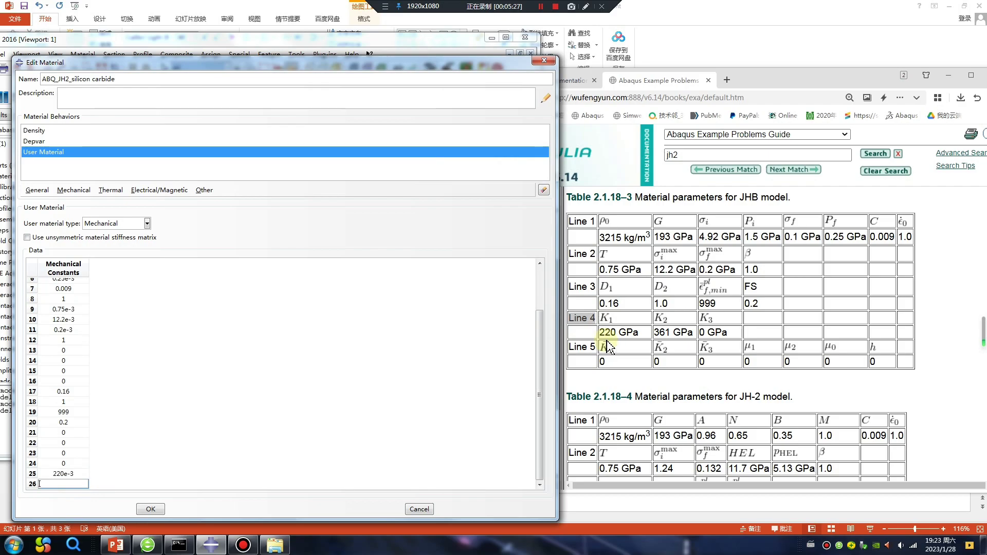
{"action": "type", "text": "3"}
{"action": "type", "text": "61e-3"}
{"action": "key", "text": "Return"}
{"action": "type", "text": "0"}
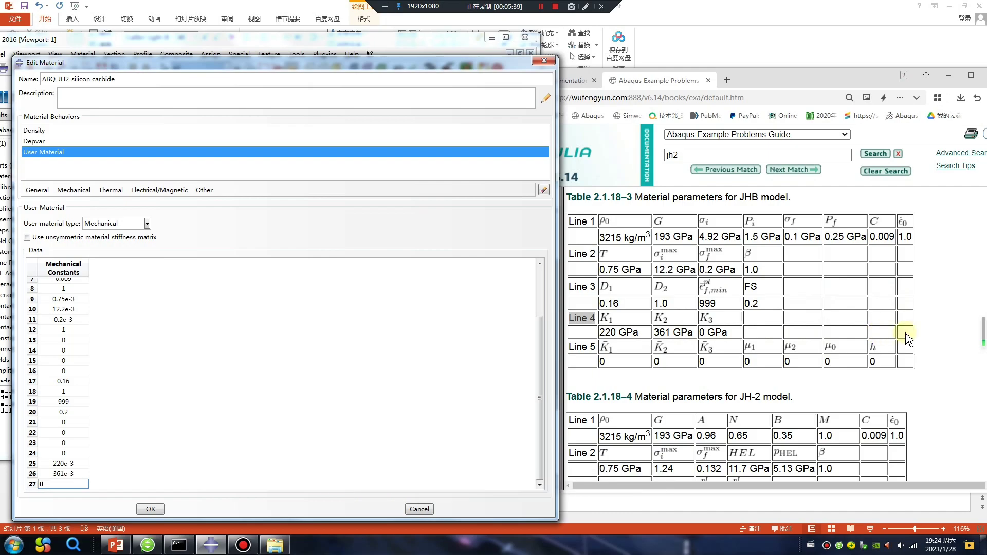
{"action": "key", "text": "Return"}
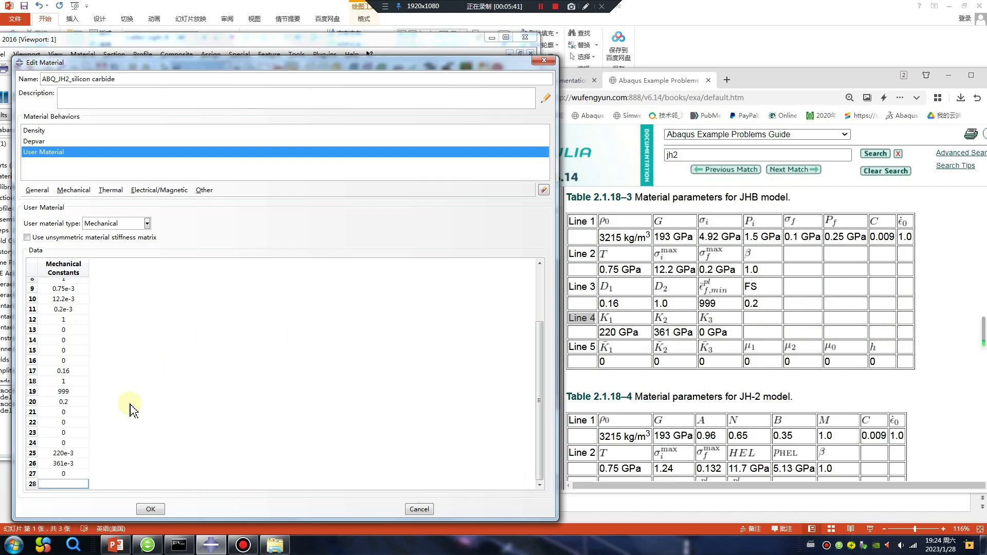
{"action": "type", "text": "0"}
{"action": "key", "text": "Return"}
{"action": "type", "text": "0"}
{"action": "key", "text": "Return"}
{"action": "type", "text": "0"}
{"action": "key", "text": "Return"}
{"action": "type", "text": "0"}
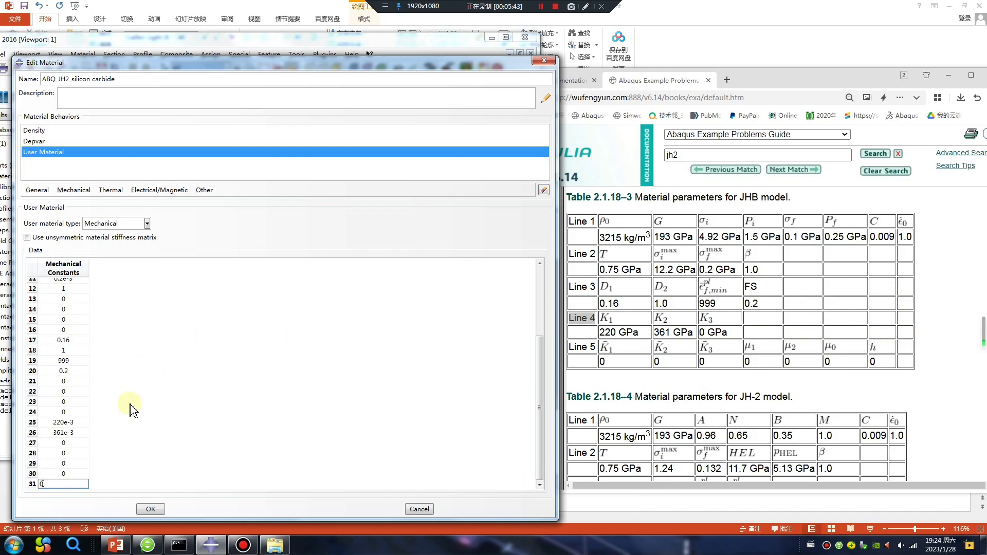
{"action": "key", "text": "Return"}
{"action": "type", "text": "0"}
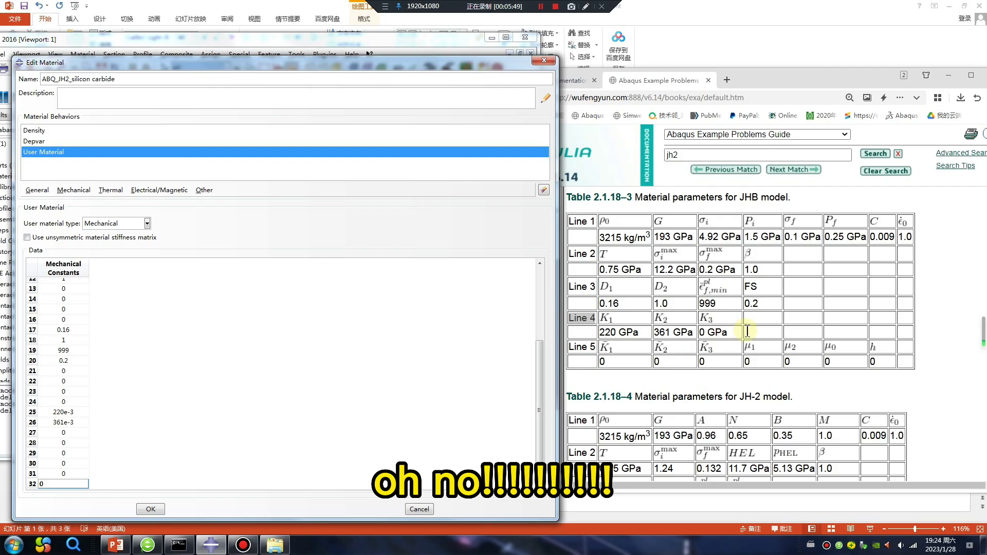
Empty the whole Mechanical Constants column with Clear Contents
{"action": "double_click", "coordinate": [606, 237]}
{"action": "scroll", "coordinate": [673, 357], "scroll_direction": "down", "scroll_amount": 1}
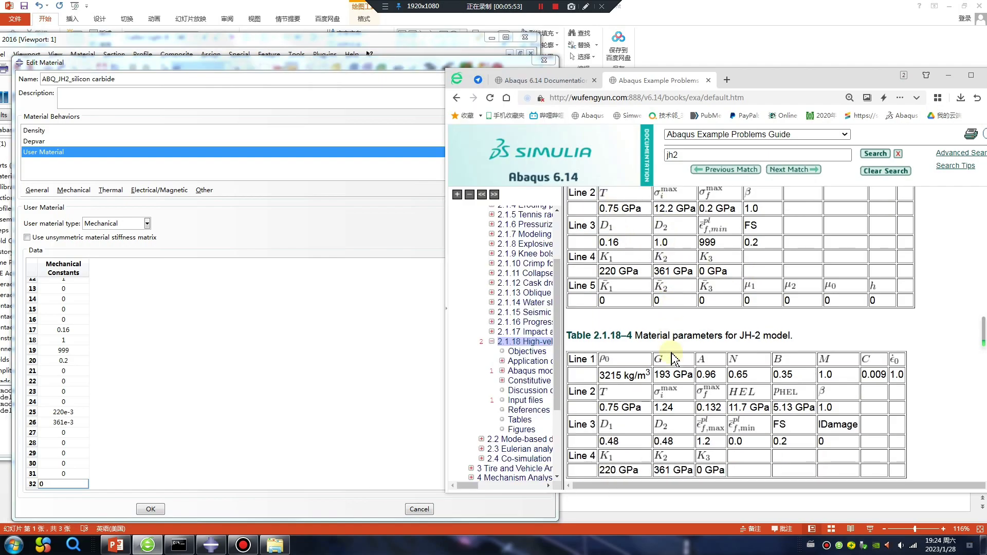
{"action": "scroll", "coordinate": [673, 357], "scroll_direction": "down", "scroll_amount": 2}
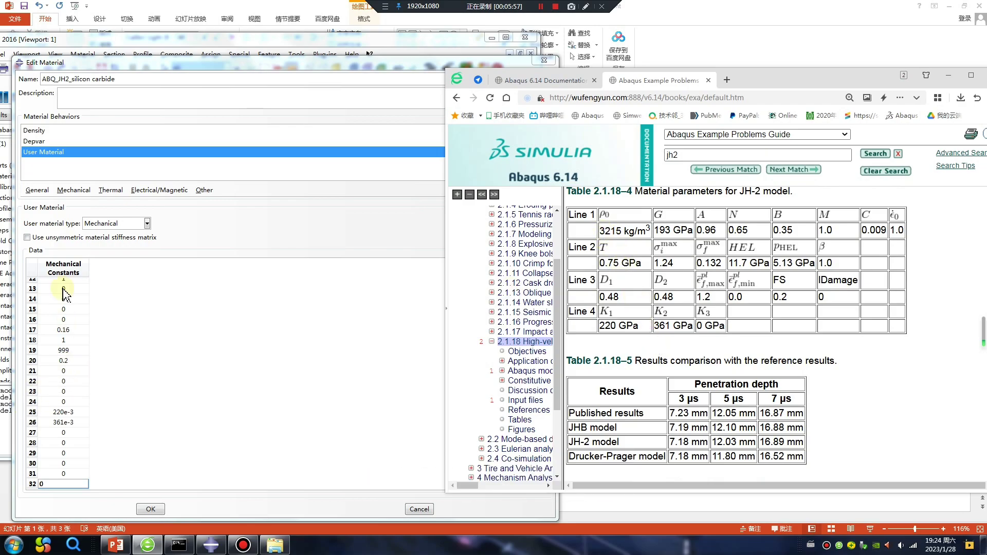
{"action": "left_click", "coordinate": [62, 268]}
{"action": "right_click", "coordinate": [59, 269]}
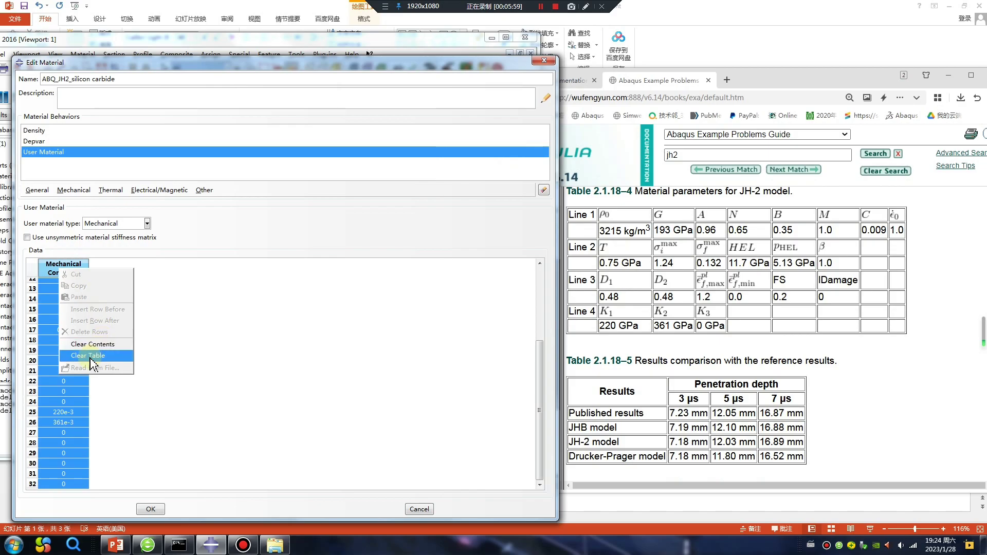
{"action": "key", "text": "Escape"}
{"action": "scroll", "coordinate": [69, 316], "scroll_direction": "up", "scroll_amount": 4}
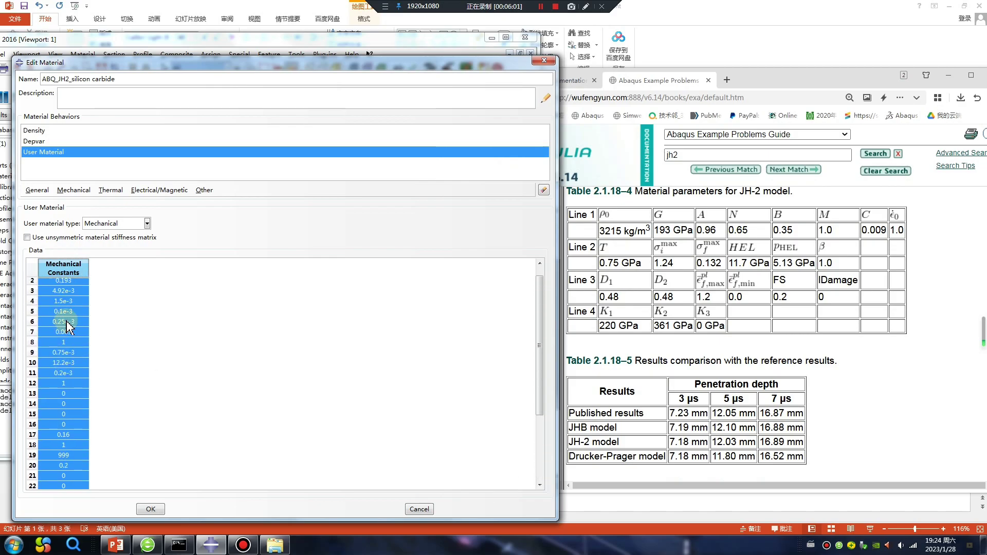
{"action": "right_click", "coordinate": [79, 279]}
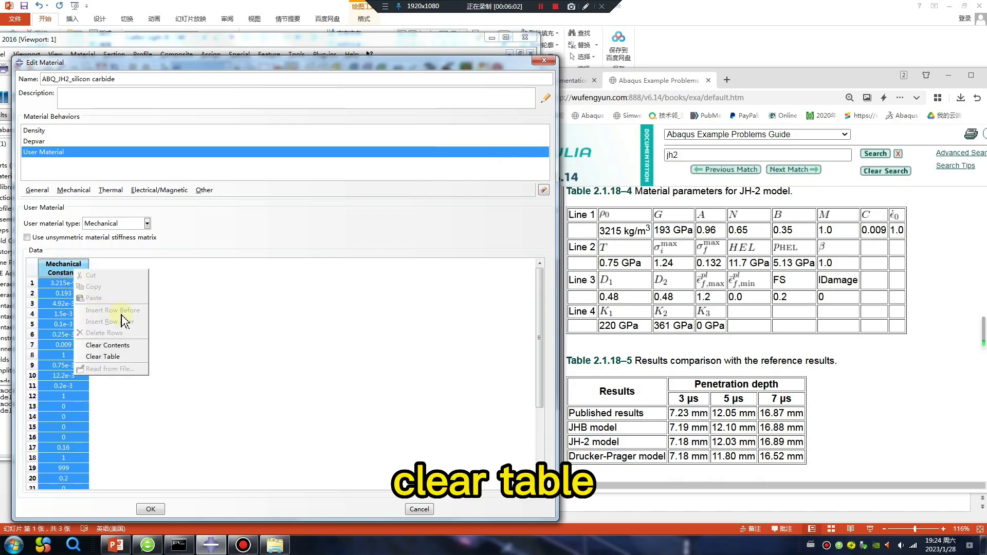
{"action": "left_click", "coordinate": [127, 345]}
{"action": "left_click", "coordinate": [65, 283]}
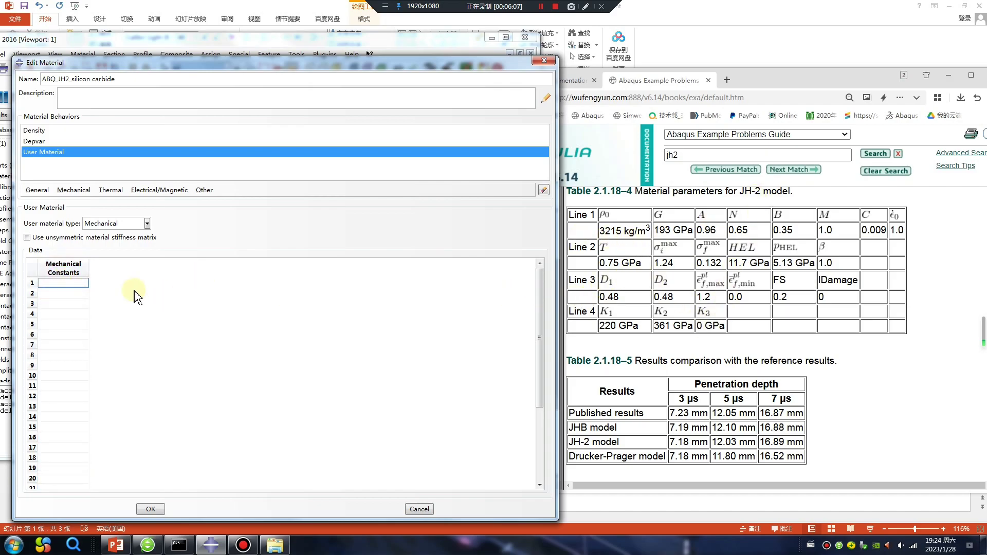
{"action": "type", "text": "3."}
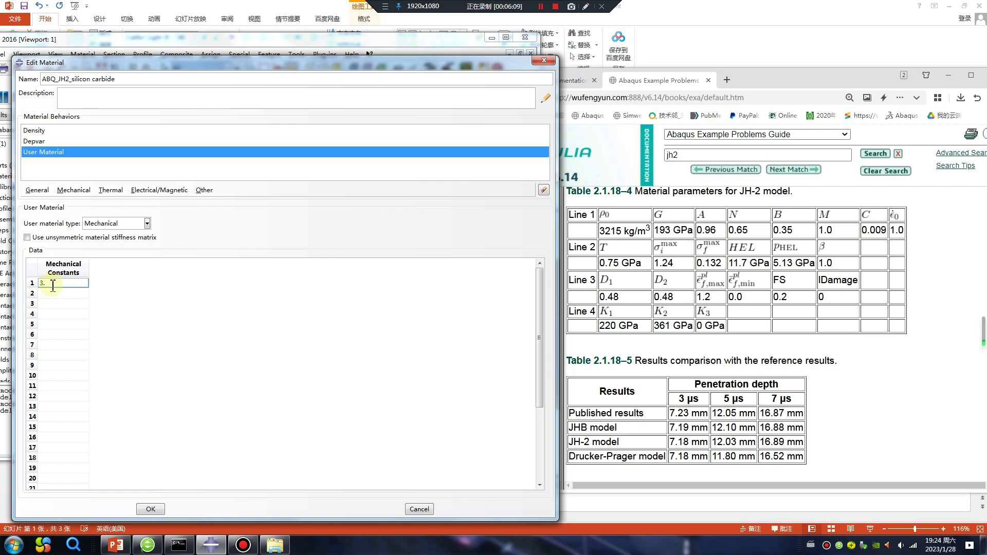
{"action": "type", "text": "215e-9"}
Enter constants 1–8: 3.215e-9, 193e-3, 0.96, 0.65, 0.35, 1, 0.009, 1
{"action": "key", "text": "Return"}
{"action": "type", "text": "193"}
{"action": "type", "text": "e-3"}
{"action": "key", "text": "Return"}
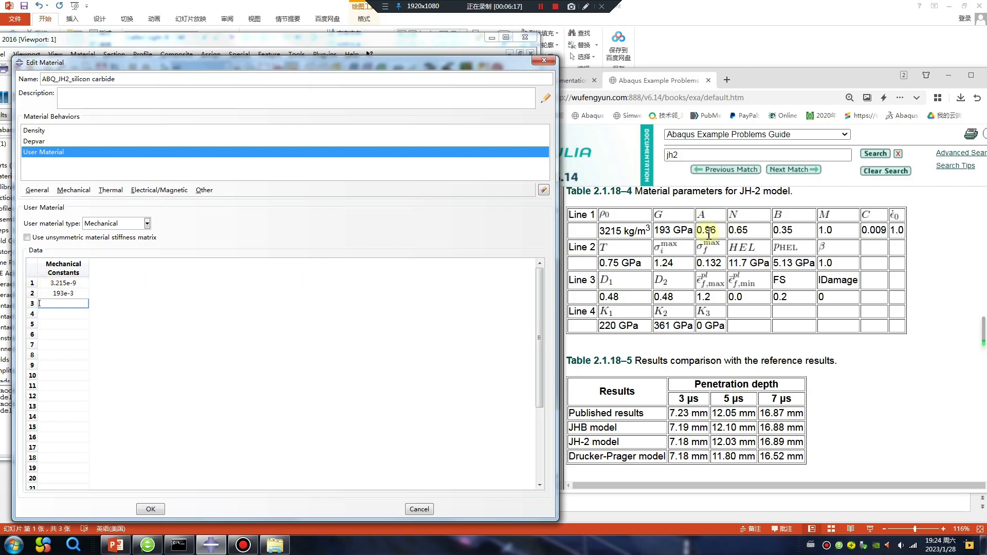
{"action": "type", "text": "0.96"}
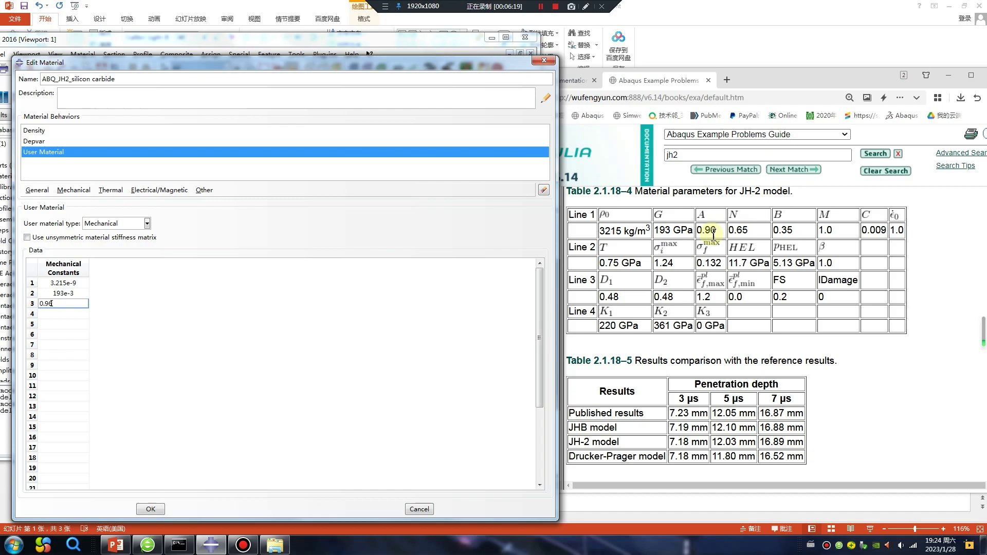
{"action": "key", "text": "Return"}
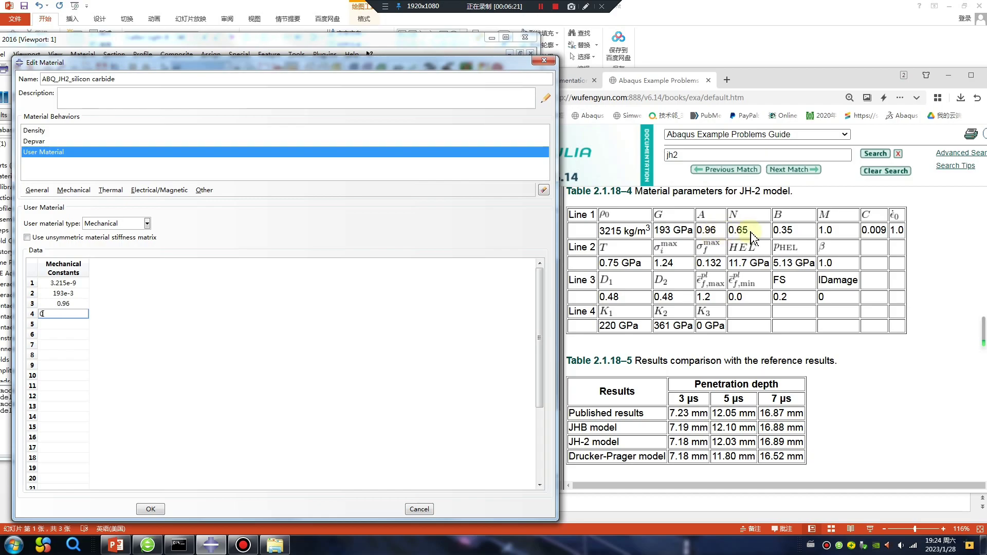
{"action": "type", "text": "0.65"}
{"action": "key", "text": "Return"}
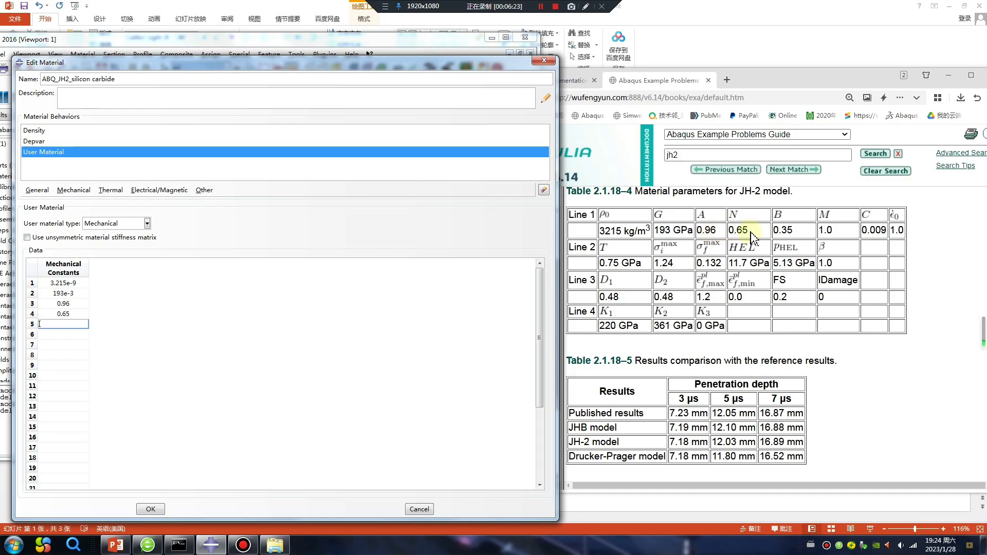
{"action": "type", "text": "0.35"}
{"action": "key", "text": "Return"}
{"action": "key", "text": "Return"}
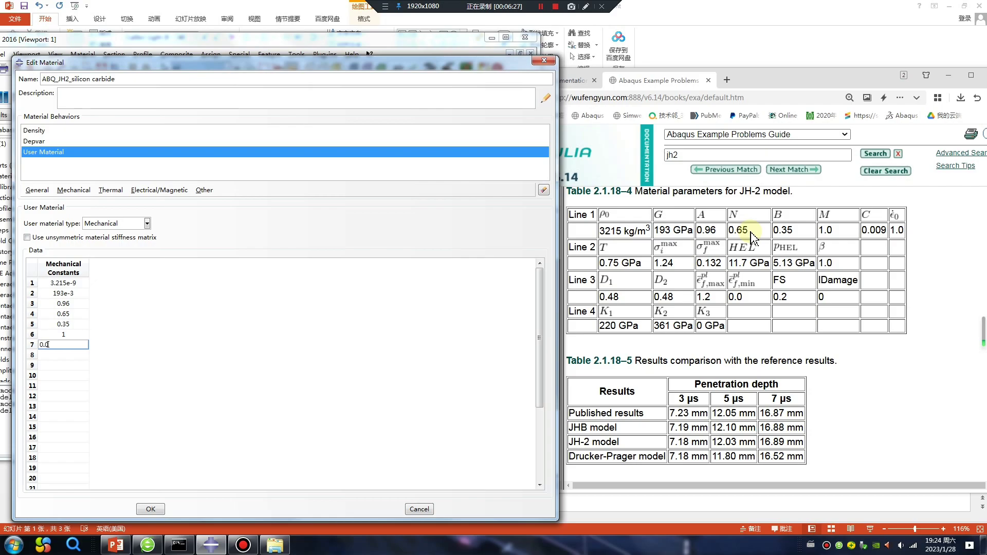
{"action": "type", "text": "09"}
{"action": "key", "text": "Return"}
{"action": "type", "text": "1"}
{"action": "key", "text": "Return"}
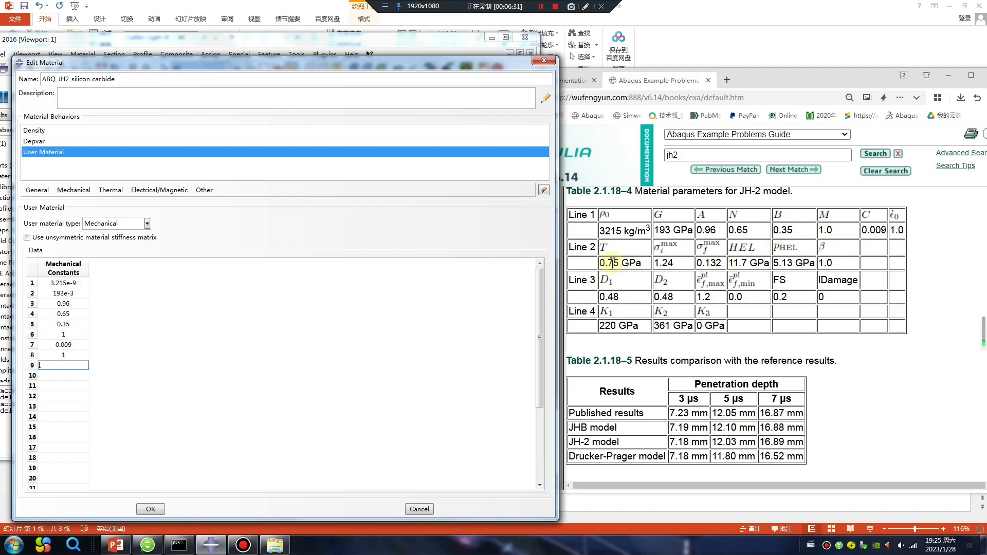
{"action": "type", "text": "0.75e-3"}
Enter constants 9–16: 0.75e-3, 1.24, 0.132, 11.7e-3, 5.13e-3, 1, 0, 0
{"action": "key", "text": "Return"}
{"action": "type", "text": "1"}
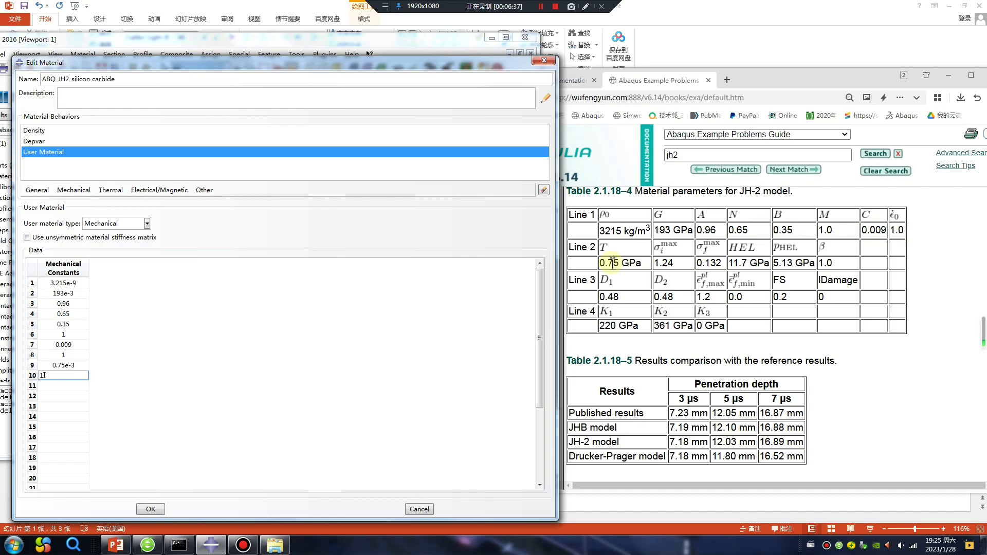
{"action": "type", "text": ".24"}
{"action": "key", "text": "Return"}
{"action": "type", "text": "0.132"}
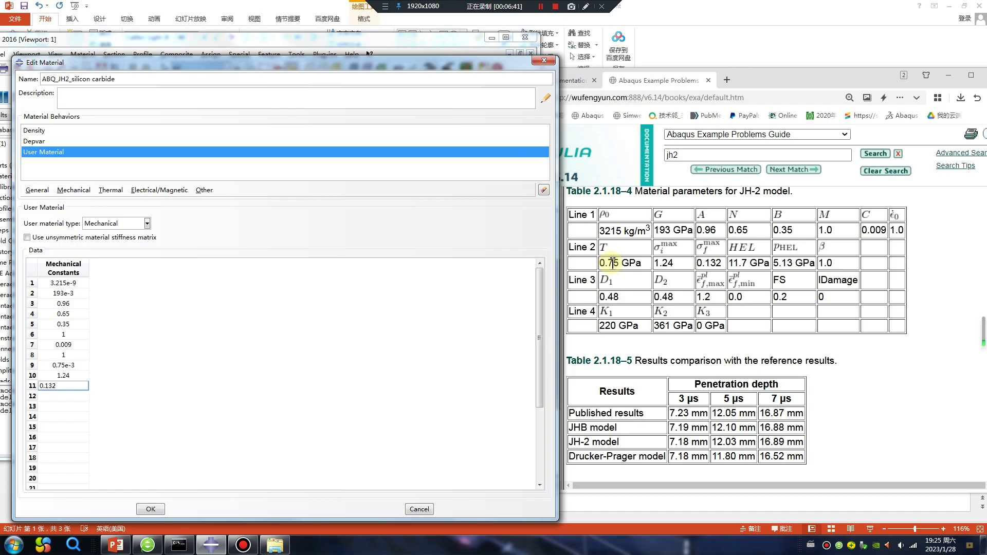
{"action": "key", "text": "Return"}
{"action": "type", "text": "11.7e-3"}
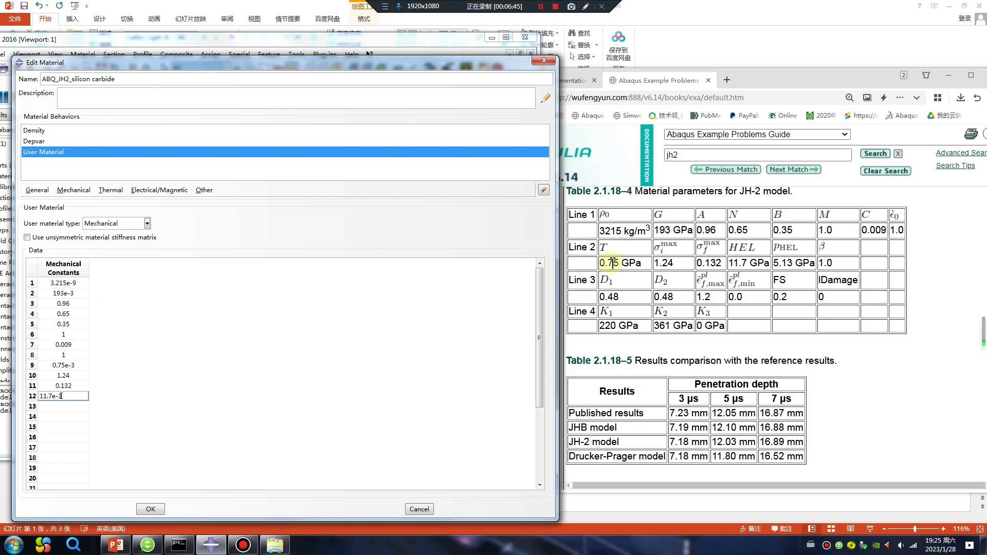
{"action": "key", "text": "Return"}
{"action": "type", "text": "5.13e-3"}
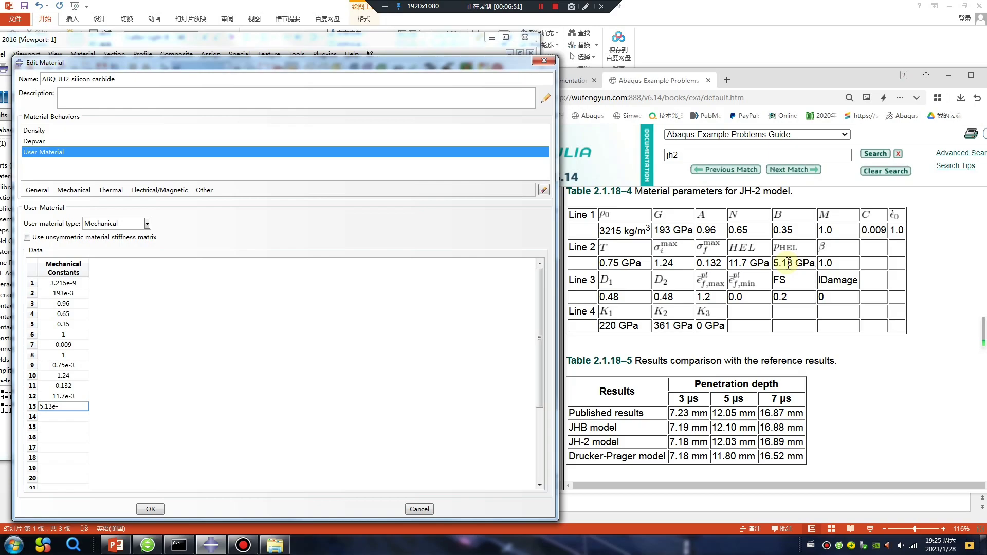
{"action": "key", "text": "Return"}
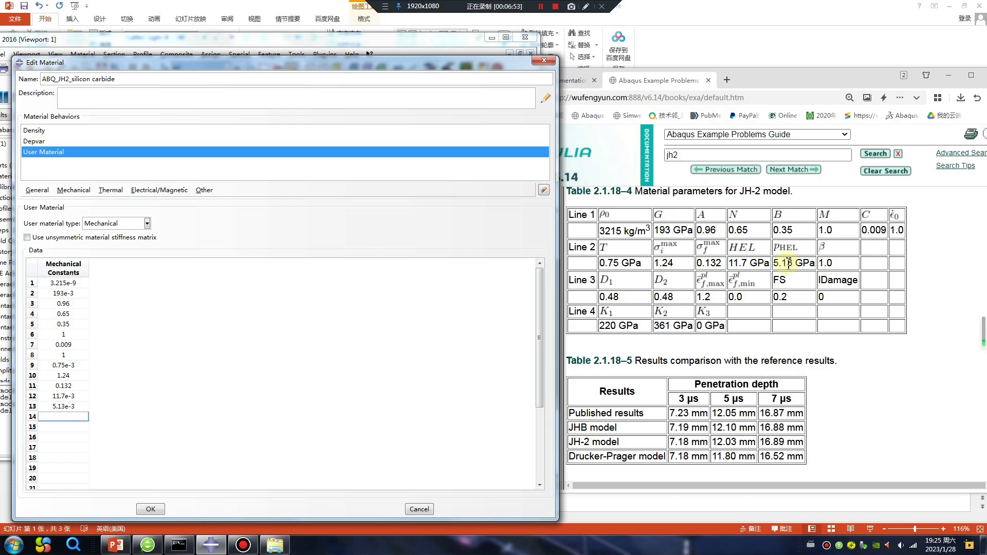
{"action": "type", "text": "1"}
{"action": "key", "text": "Return"}
{"action": "type", "text": "0"}
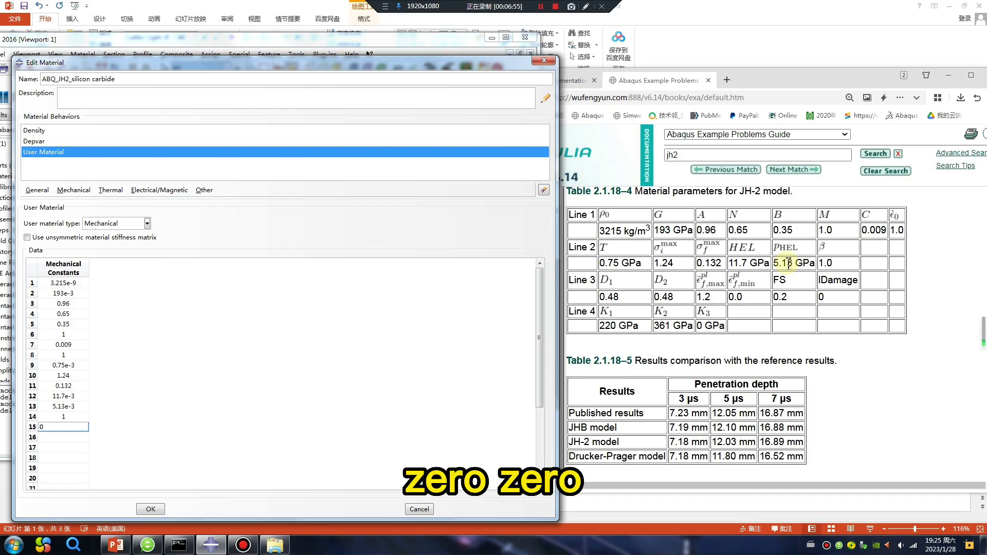
{"action": "key", "text": "Return"}
{"action": "type", "text": "0"}
{"action": "key", "text": "Return"}
{"action": "type", "text": "0.48"}
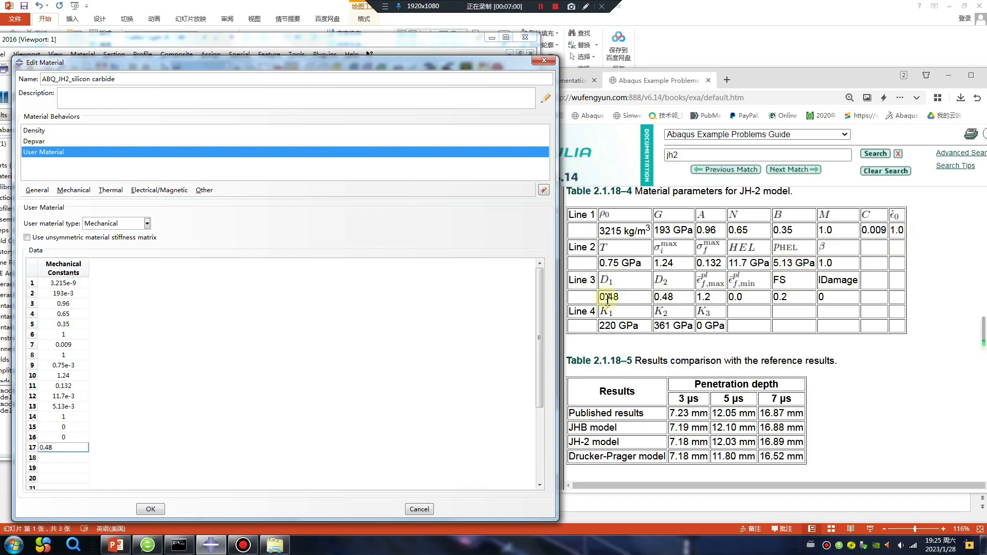
Enter constants 17–23: 0.48, 0.48, 1.2, 0, 0.2, 0, 0
{"action": "key", "text": "Return"}
{"action": "type", "text": "0.48"}
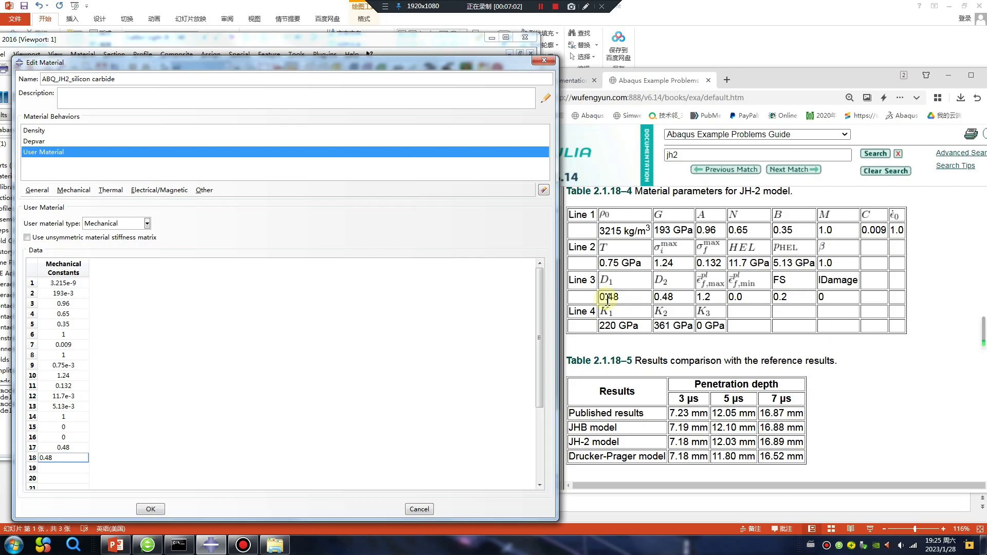
{"action": "key", "text": "Return"}
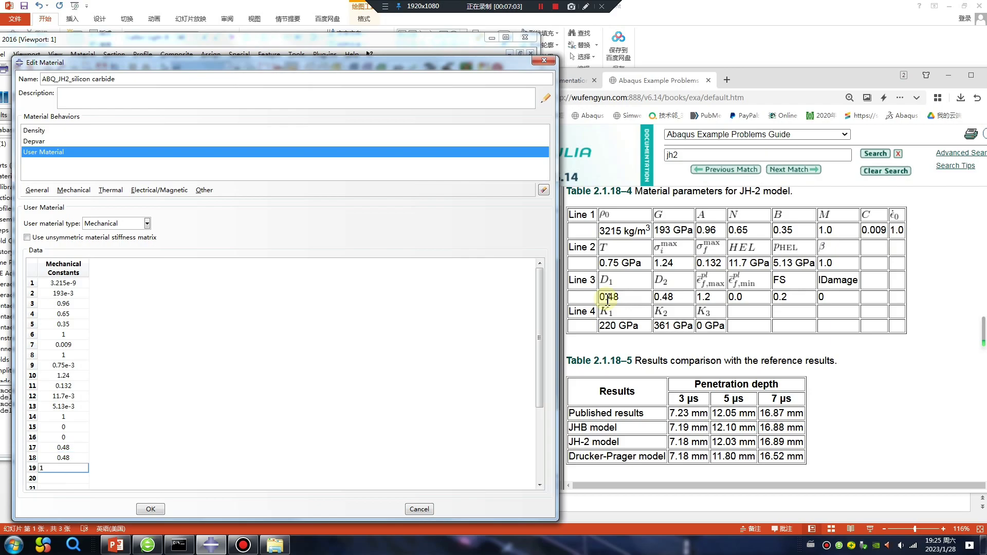
{"action": "key", "text": "Return"}
{"action": "type", "text": "0"}
{"action": "key", "text": "Return"}
{"action": "type", "text": "0"}
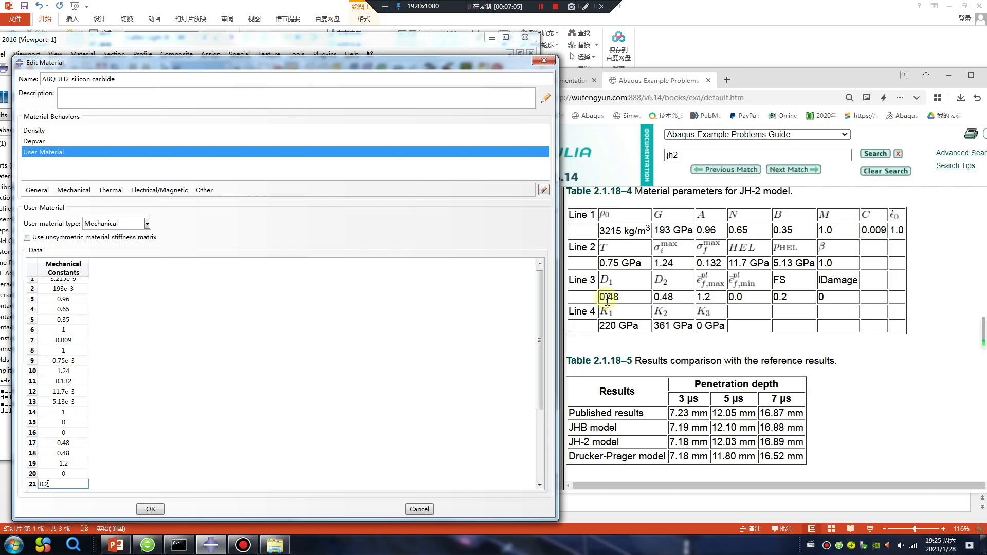
{"action": "key", "text": "Return"}
{"action": "type", "text": "0"}
{"action": "key", "text": "Return"}
{"action": "type", "text": "0"}
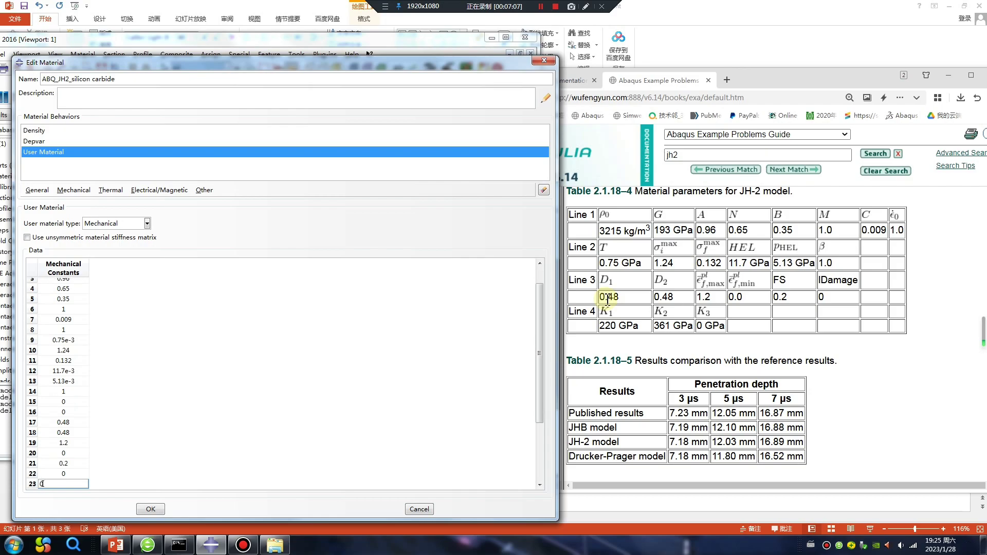
{"action": "key", "text": "Return"}
{"action": "key", "text": "Return"}
{"action": "type", "text": "220e-3"}
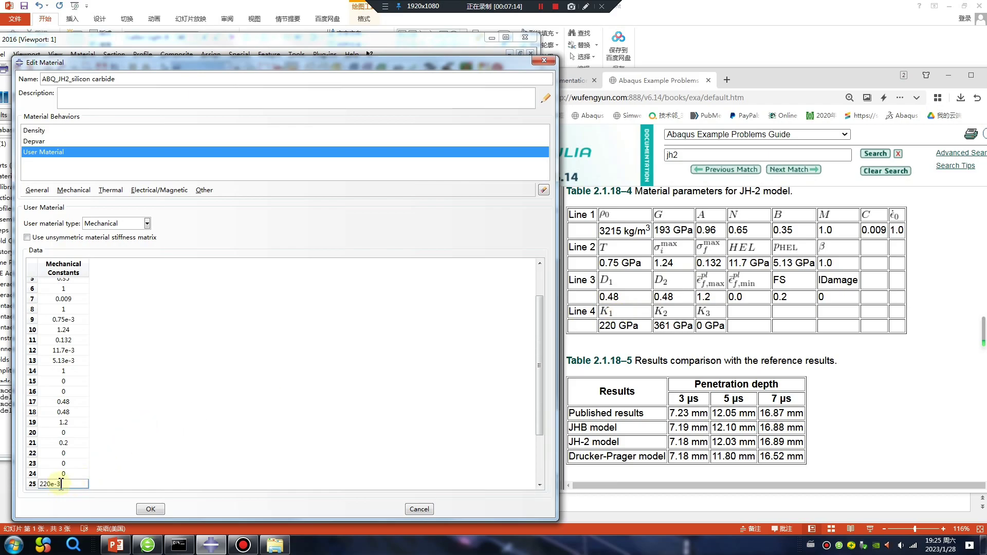
Enter K1 220e-3 and K2 361e-3, then zeros through constant 31
{"action": "key", "text": "Return"}
{"action": "type", "text": "361e-3"}
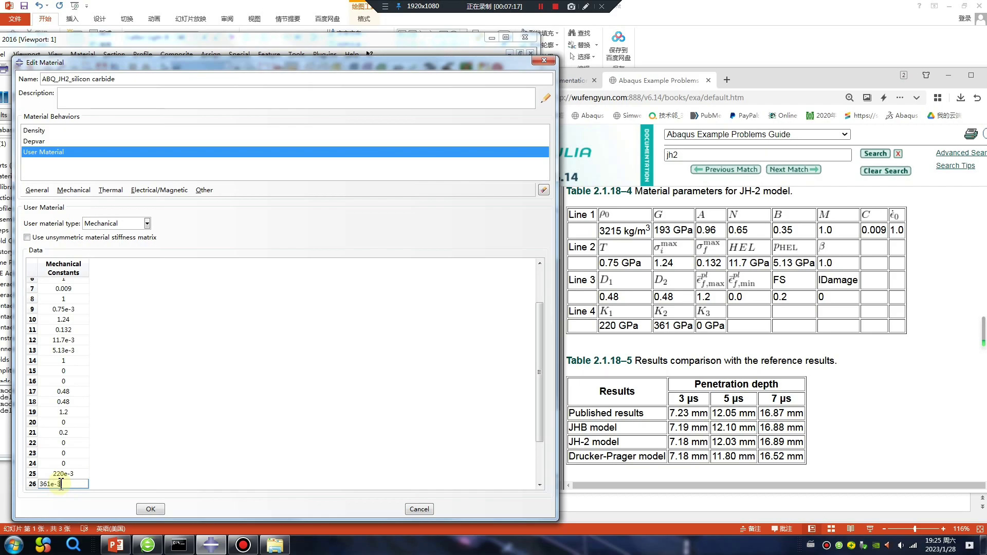
{"action": "key", "text": "Return"}
{"action": "type", "text": "0"}
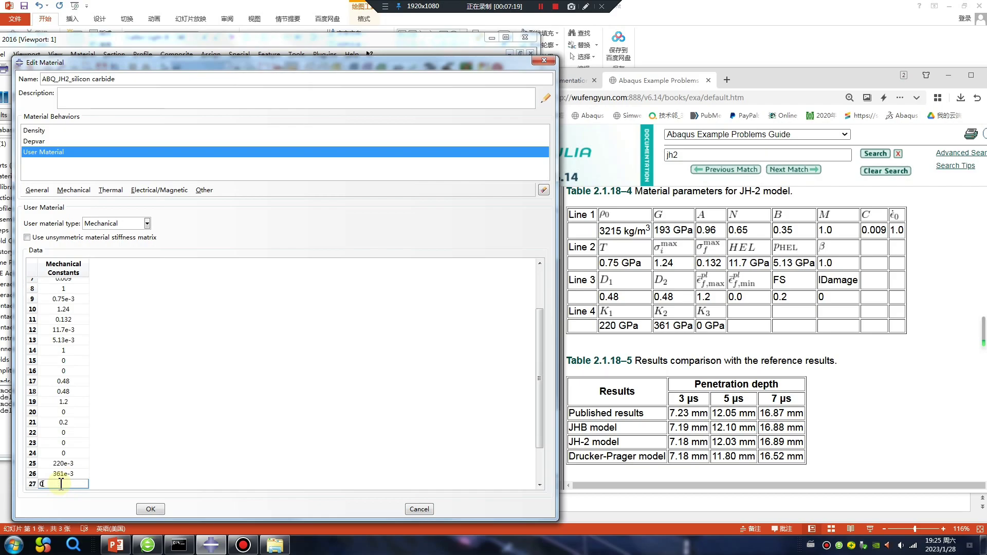
{"action": "key", "text": "Return"}
{"action": "key", "text": "Return"}
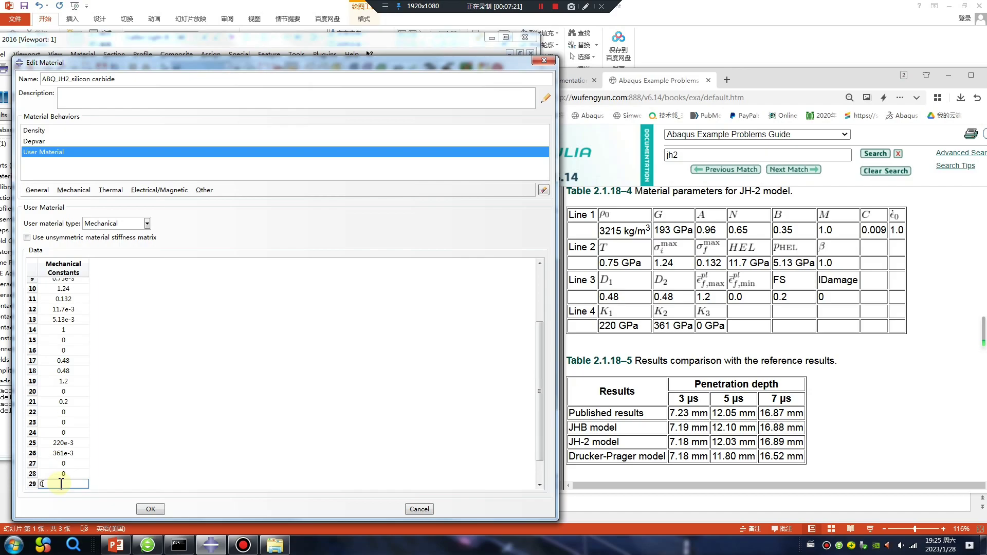
{"action": "type", "text": "0"}
{"action": "key", "text": "Return"}
{"action": "key", "text": "Return"}
{"action": "type", "text": "0"}
{"action": "key", "text": "Return"}
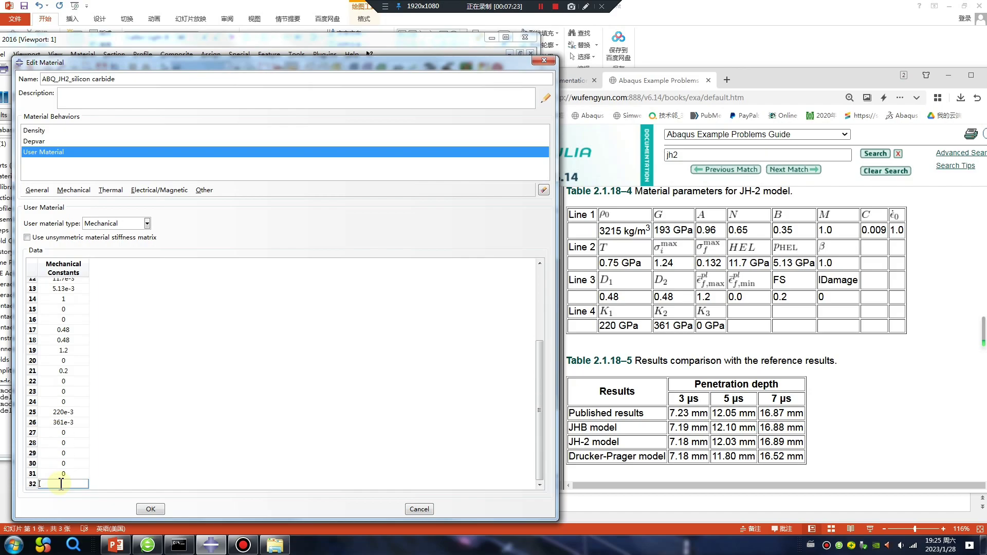
{"action": "type", "text": "0"}
{"action": "key", "text": "Return"}
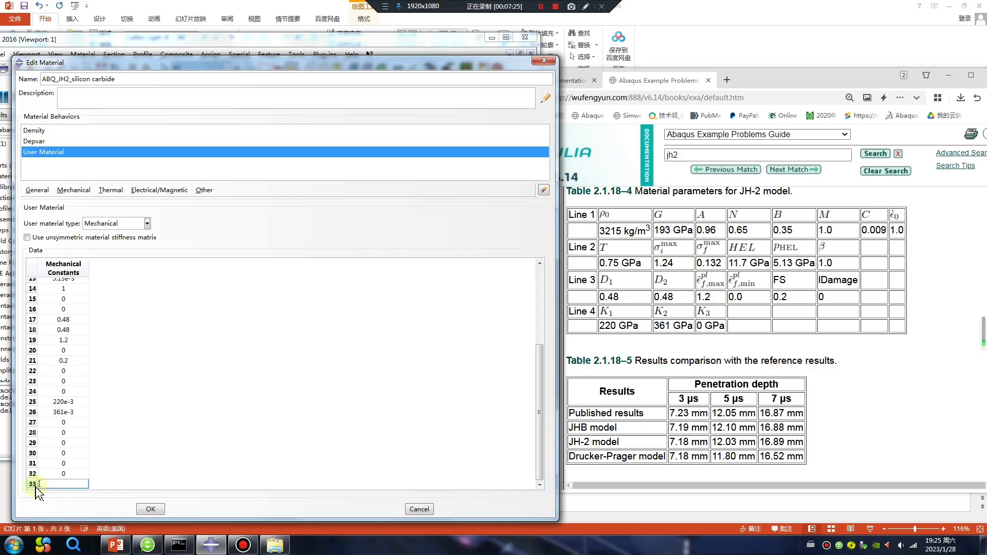
Delete the extra empty row 33 and select the Density behaviour
{"action": "left_click", "coordinate": [36, 484]}
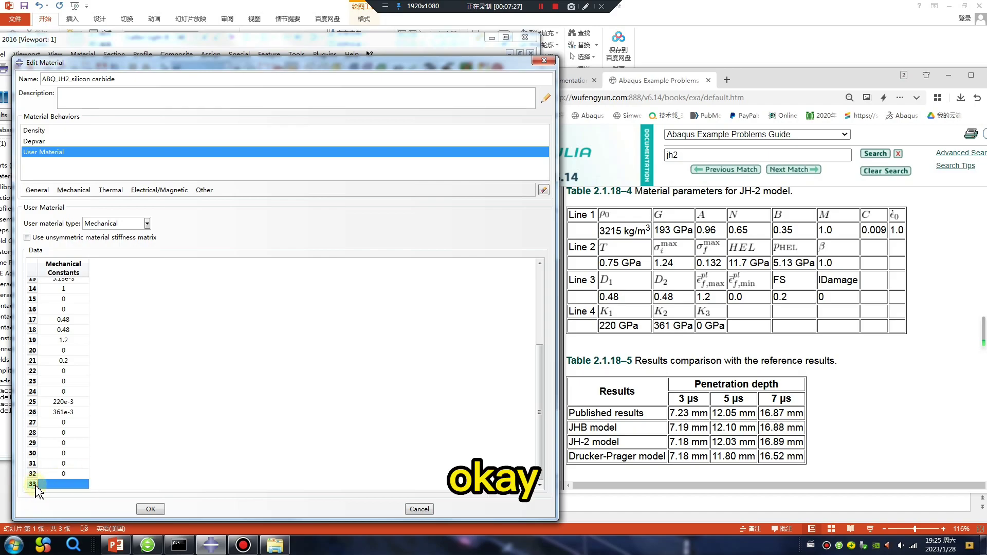
{"action": "right_click", "coordinate": [35, 486]}
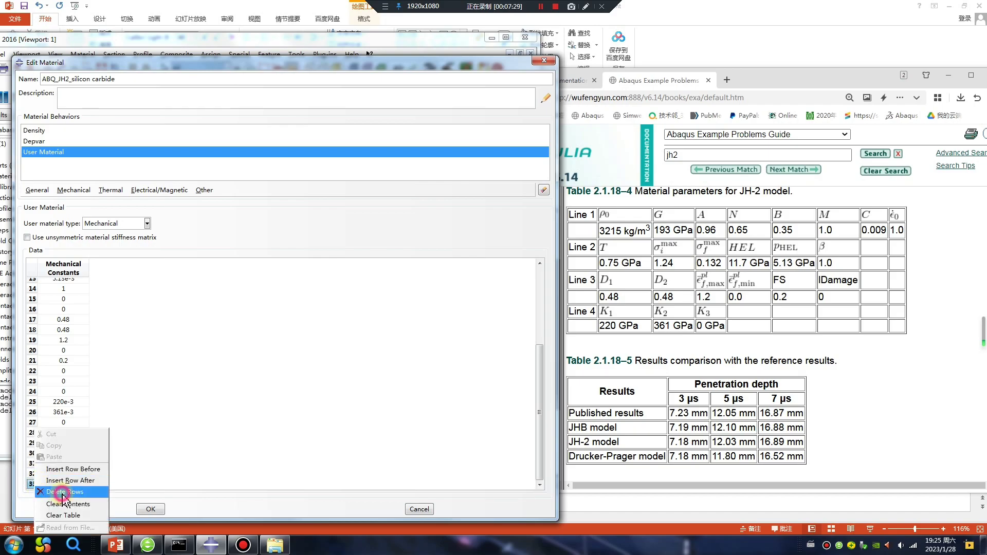
{"action": "left_click", "coordinate": [65, 492]}
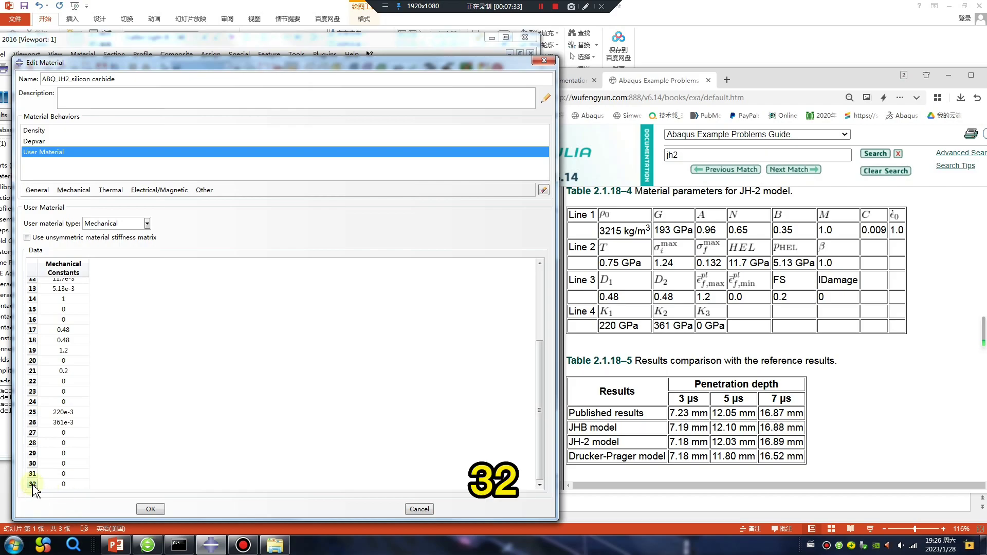
{"action": "scroll", "coordinate": [128, 393], "scroll_direction": "up", "scroll_amount": 4}
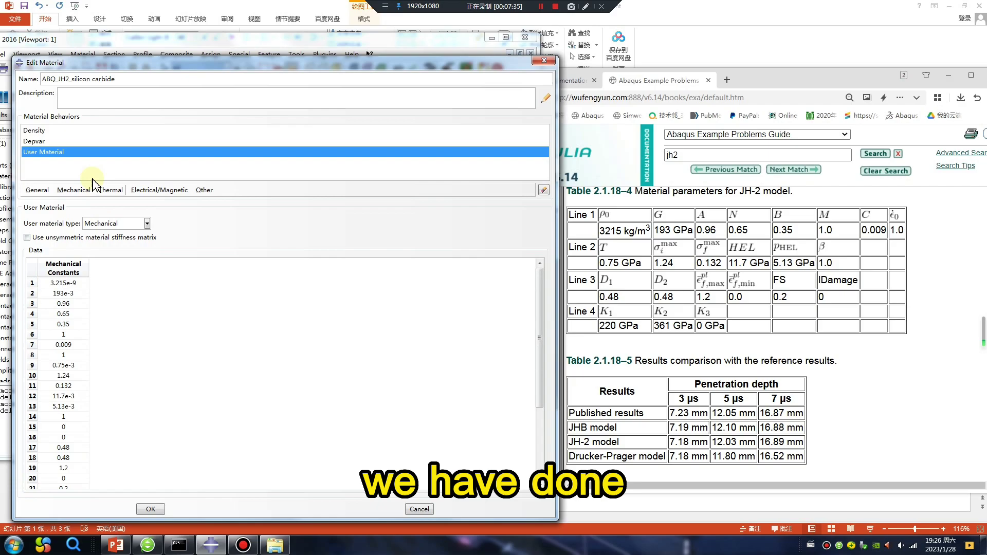
{"action": "left_click", "coordinate": [43, 141]}
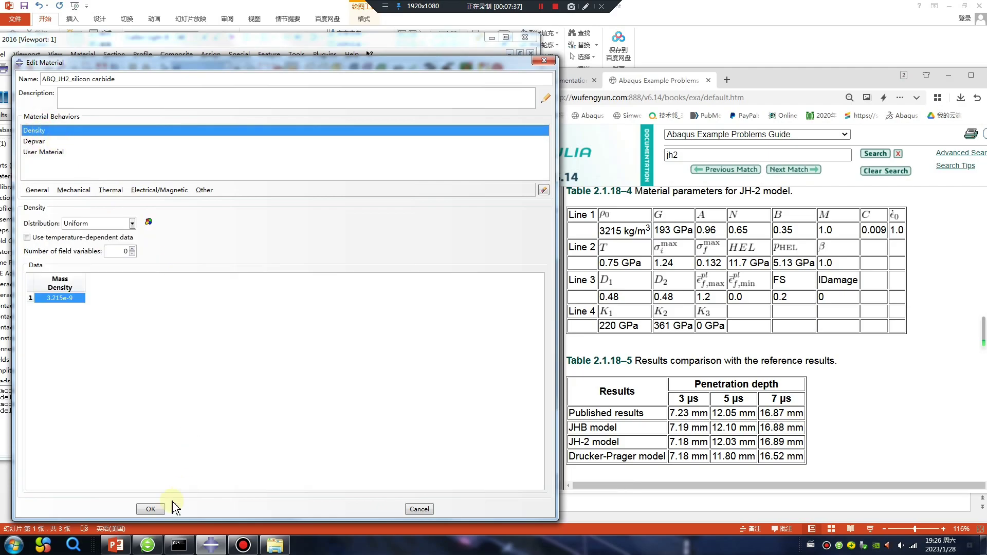
Save the material and create solid homogeneous Section-1 using the silicon carbide material
{"action": "left_click", "coordinate": [159, 511]}
{"action": "left_click", "coordinate": [136, 151]}
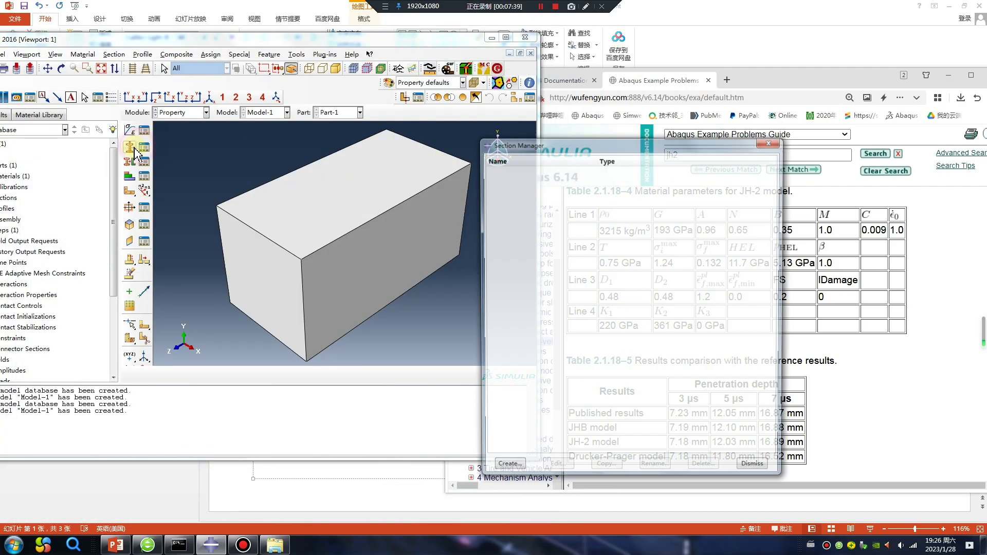
{"action": "left_click", "coordinate": [35, 220]}
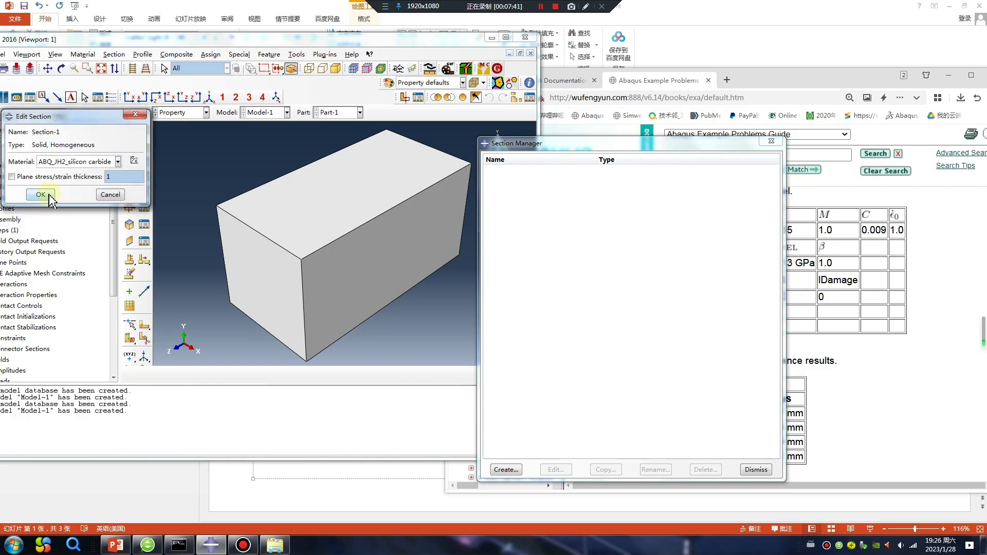
{"action": "left_click", "coordinate": [41, 195]}
Assign Section-1 to the block and maximize the Abaqus window
{"action": "left_click", "coordinate": [129, 161]}
{"action": "left_click", "coordinate": [298, 236]}
{"action": "middle_click", "coordinate": [225, 276]}
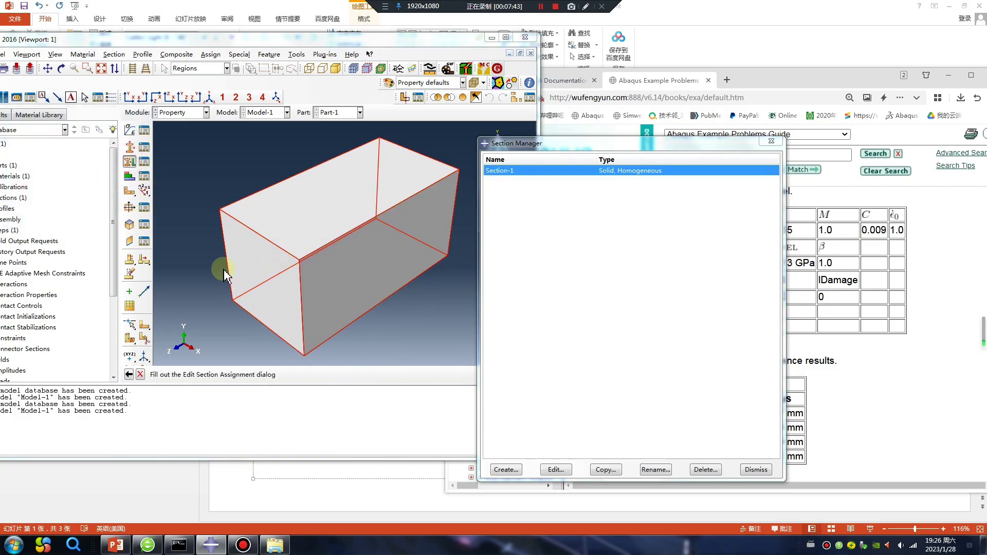
{"action": "left_click", "coordinate": [43, 266]}
{"action": "left_click", "coordinate": [506, 38]}
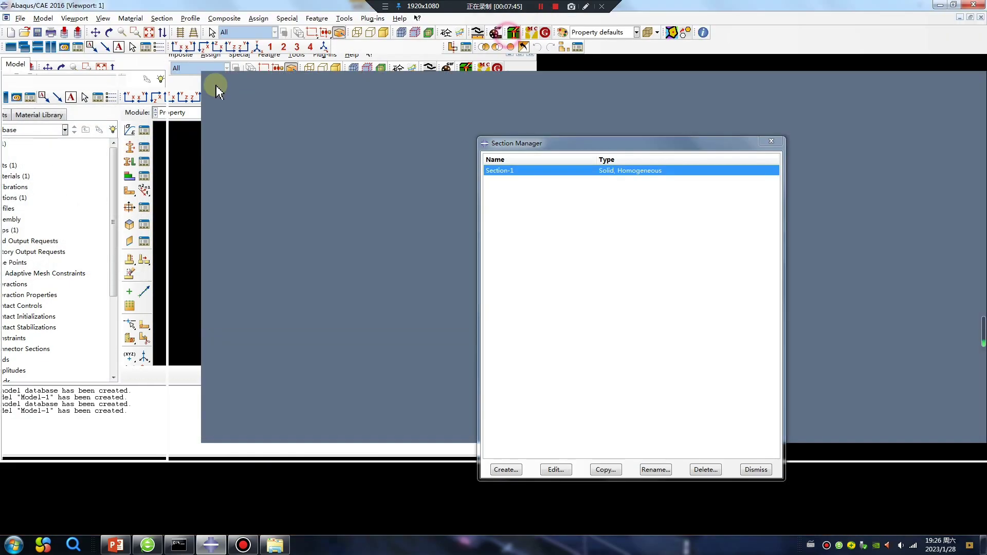
Create an instance of the block in the Assembly module
{"action": "left_click", "coordinate": [229, 61]}
{"action": "left_click", "coordinate": [224, 97]}
{"action": "left_click", "coordinate": [177, 81]}
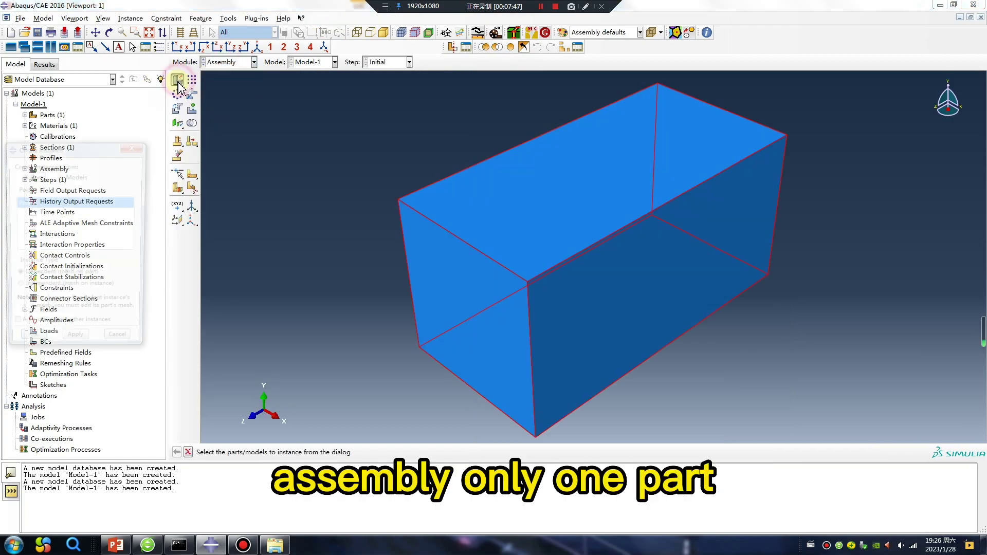
{"action": "left_click", "coordinate": [29, 335]}
Create Step-1 as a Dynamic, Explicit step
{"action": "left_click", "coordinate": [229, 61]}
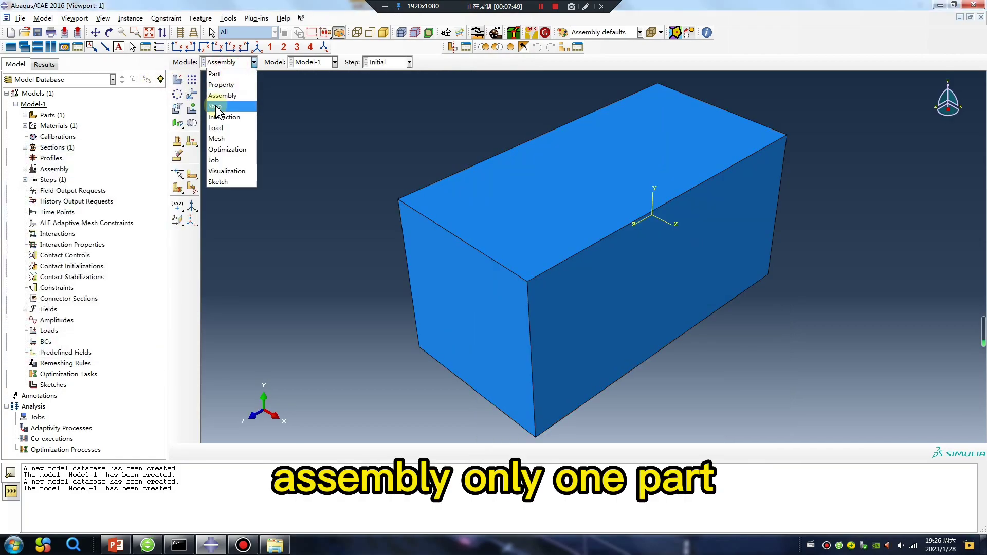
{"action": "left_click", "coordinate": [216, 106]}
{"action": "left_click", "coordinate": [177, 80]}
{"action": "left_click", "coordinate": [326, 284]}
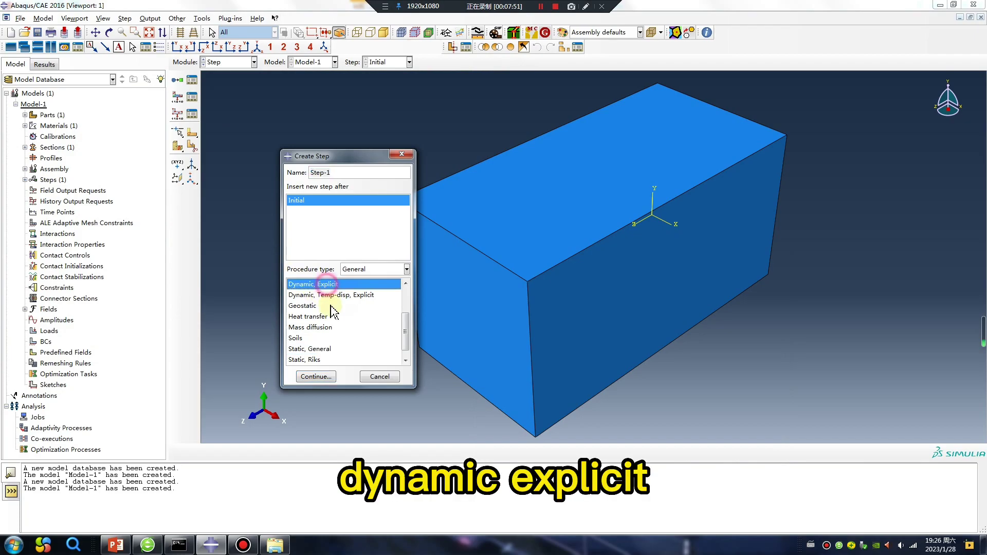
{"action": "left_click", "coordinate": [315, 376]}
{"action": "left_click", "coordinate": [130, 400]}
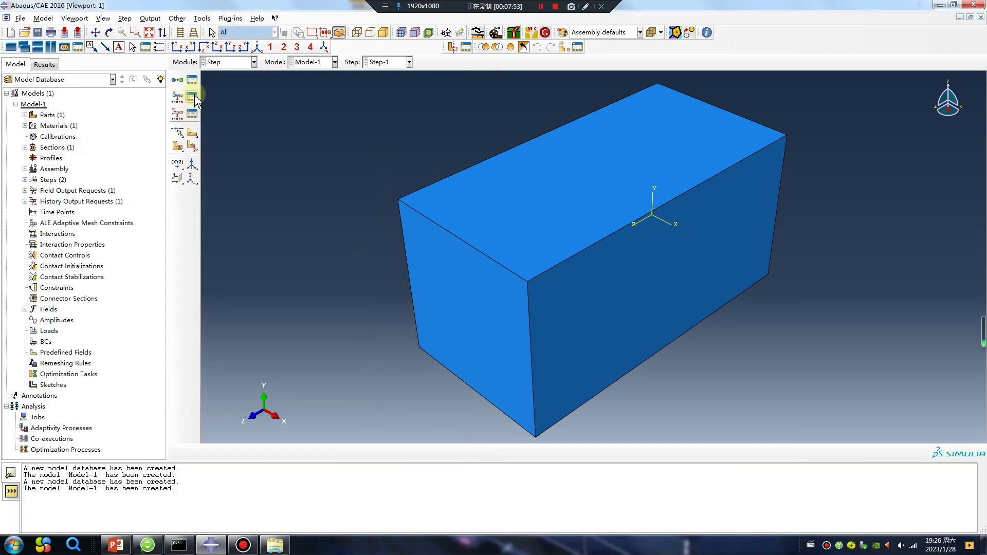
{"action": "left_click", "coordinate": [191, 96]}
Make F-Output-1 request SDV and STATUS, drop Volume/Thickness/Coordinates, and use 100 intervals
{"action": "double_click", "coordinate": [285, 194]}
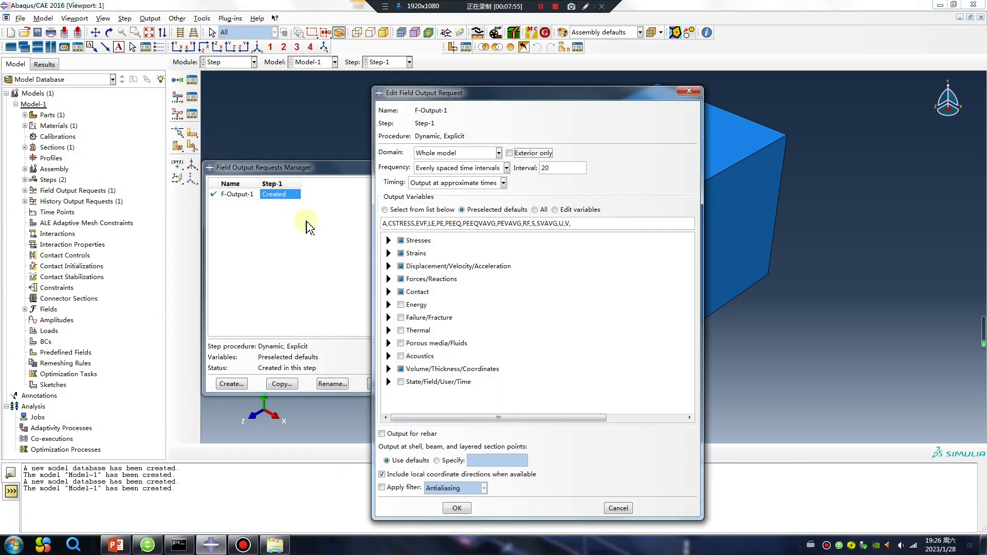
{"action": "left_click", "coordinate": [388, 318]}
{"action": "scroll", "coordinate": [457, 334], "scroll_direction": "down", "scroll_amount": 3}
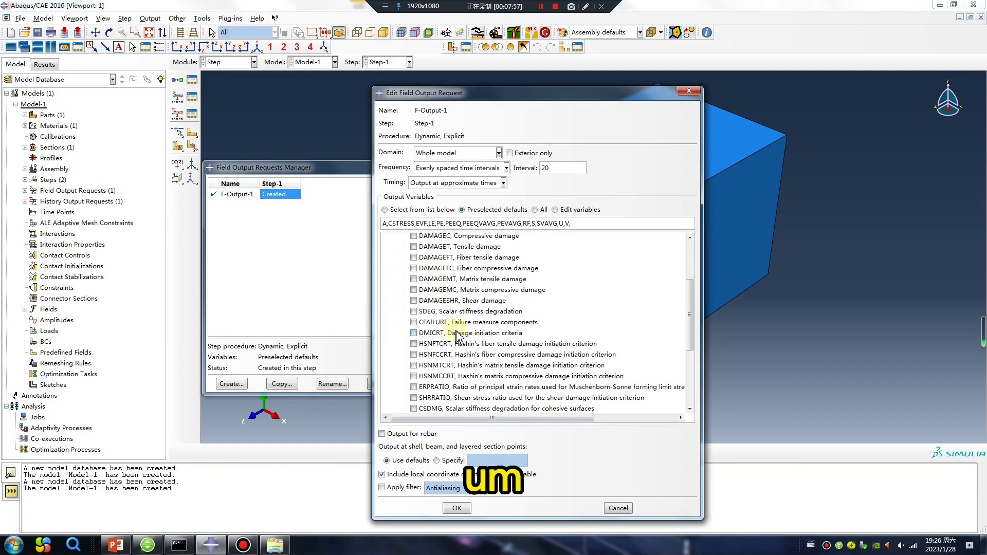
{"action": "scroll", "coordinate": [403, 331], "scroll_direction": "down", "scroll_amount": 2}
{"action": "scroll", "coordinate": [403, 331], "scroll_direction": "down", "scroll_amount": 2}
{"action": "left_click", "coordinate": [400, 394]}
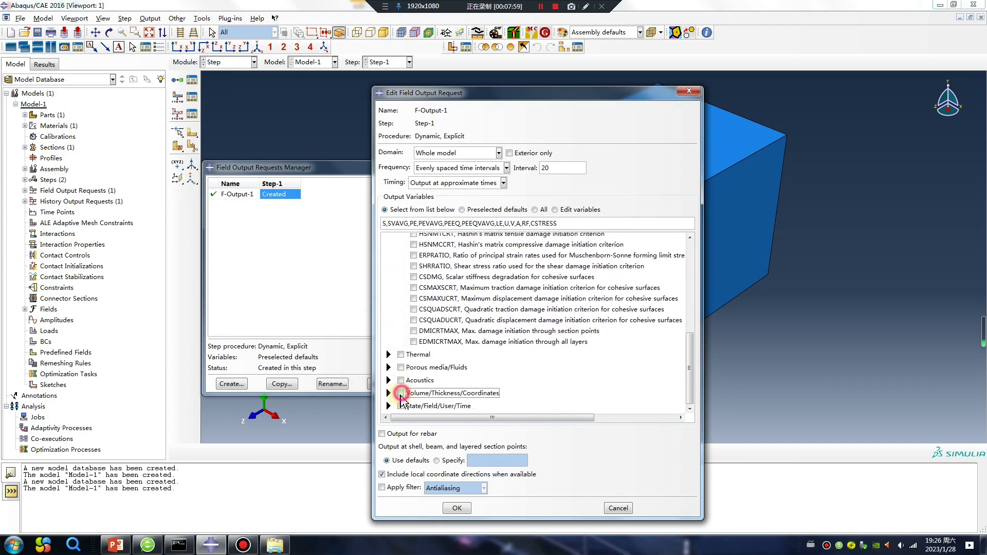
{"action": "left_click", "coordinate": [388, 406]}
{"action": "scroll", "coordinate": [429, 369], "scroll_direction": "down", "scroll_amount": 4}
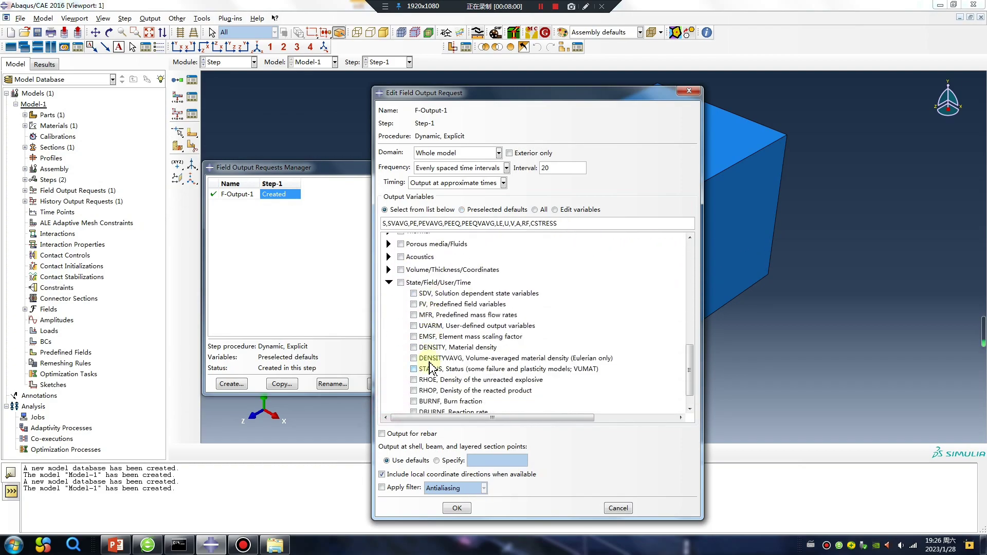
{"action": "left_click", "coordinate": [415, 294]}
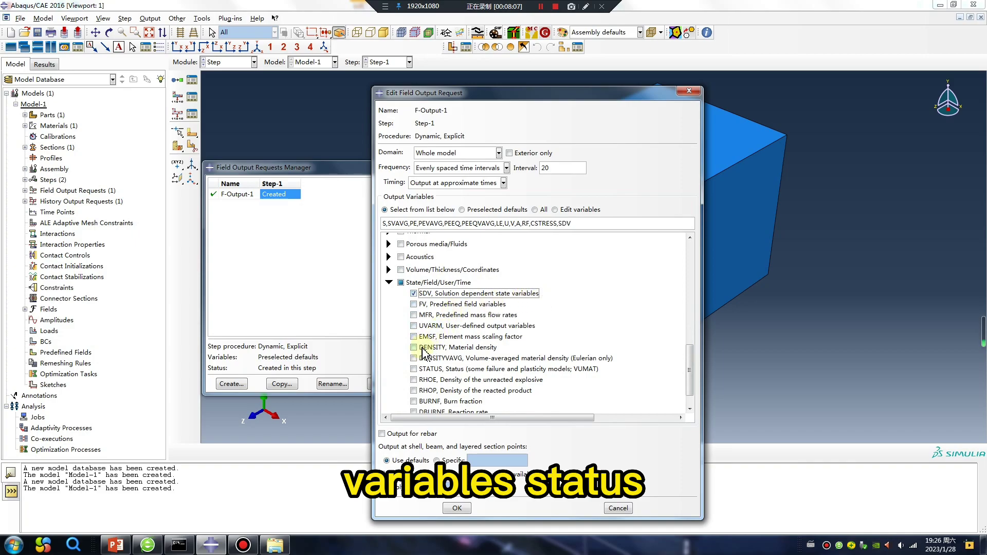
{"action": "left_click", "coordinate": [414, 369]}
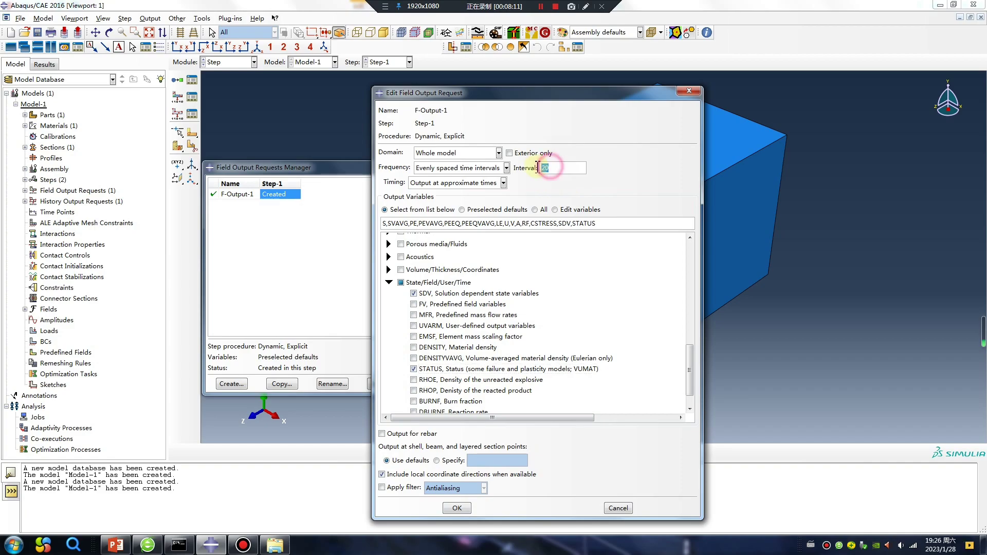
{"action": "left_click_drag", "start_coordinate": [552, 167], "coordinate": [538, 172]}
{"action": "type", "text": "100"}
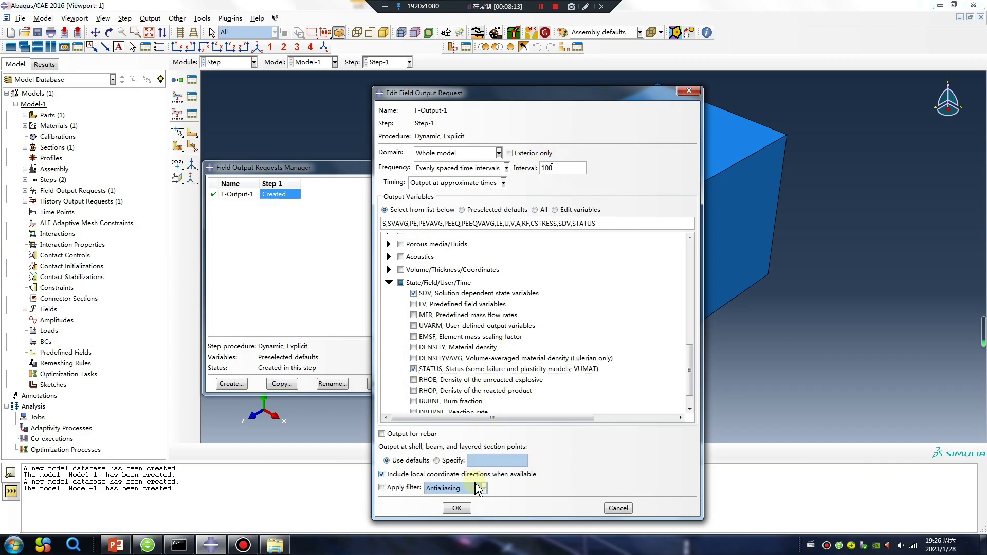
{"action": "left_click", "coordinate": [457, 508]}
{"action": "left_click", "coordinate": [444, 165]}
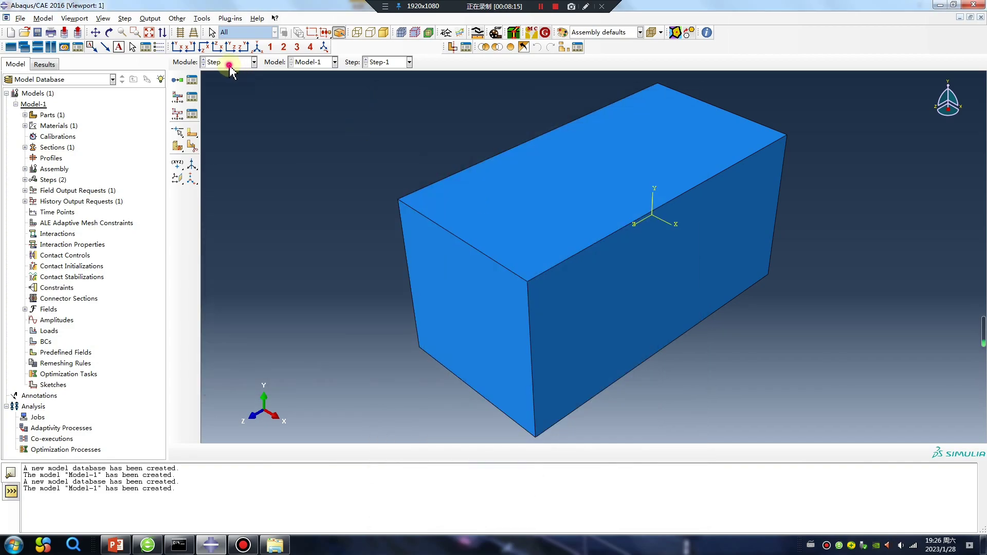
Mesh Part-1 in the Mesh module
{"action": "left_click", "coordinate": [228, 61]}
{"action": "left_click", "coordinate": [225, 144]}
{"action": "left_click", "coordinate": [411, 62]}
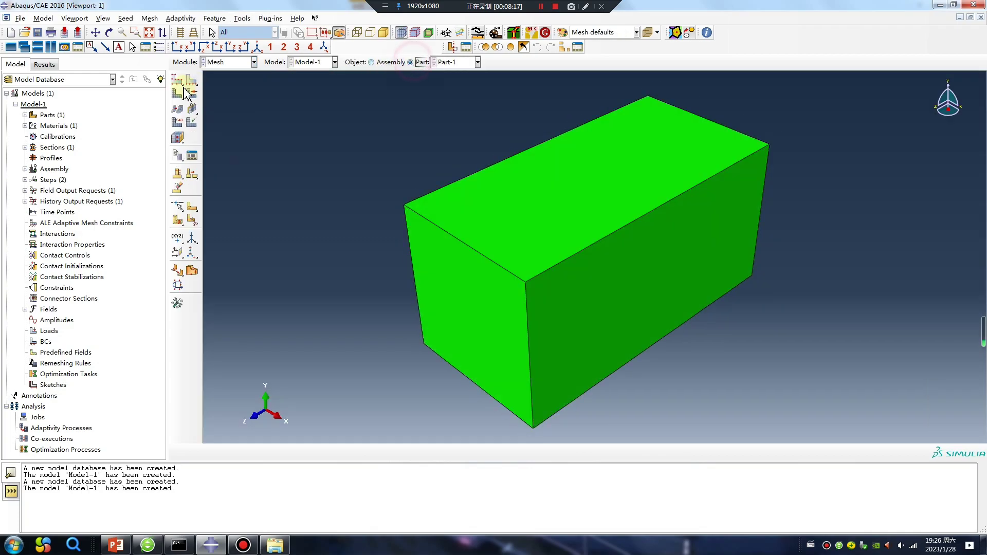
{"action": "left_click", "coordinate": [176, 94]}
{"action": "middle_click", "coordinate": [286, 209]}
Set the part's elements to the Explicit library with element deletion enabled
{"action": "left_click", "coordinate": [177, 122]}
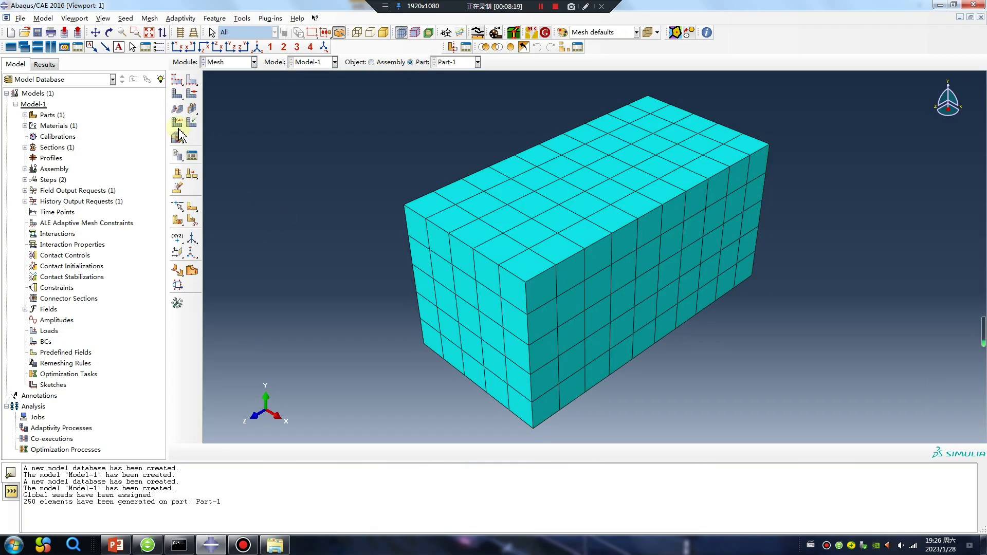
{"action": "left_click", "coordinate": [409, 298]}
{"action": "middle_click", "coordinate": [319, 184]}
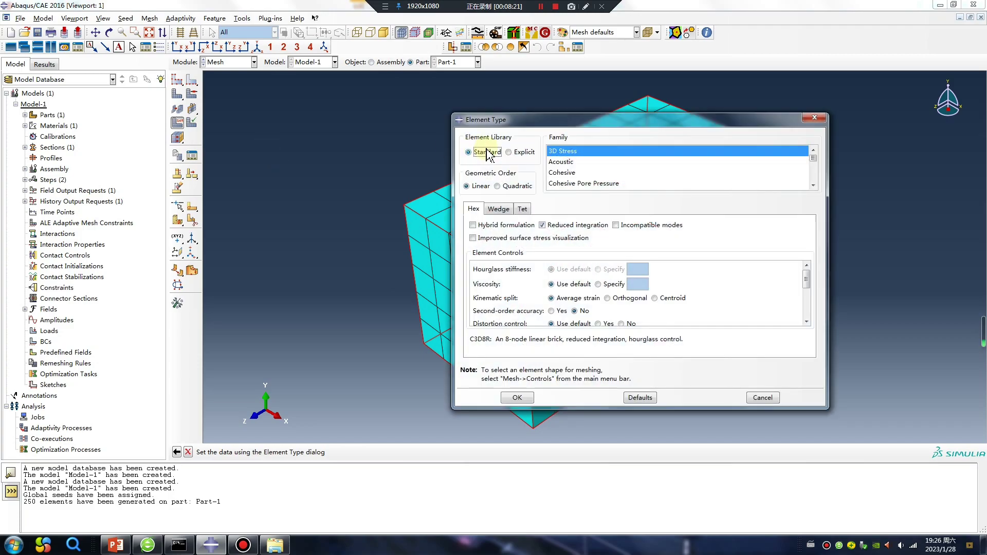
{"action": "left_click", "coordinate": [508, 152]}
{"action": "scroll", "coordinate": [571, 278], "scroll_direction": "down", "scroll_amount": 2}
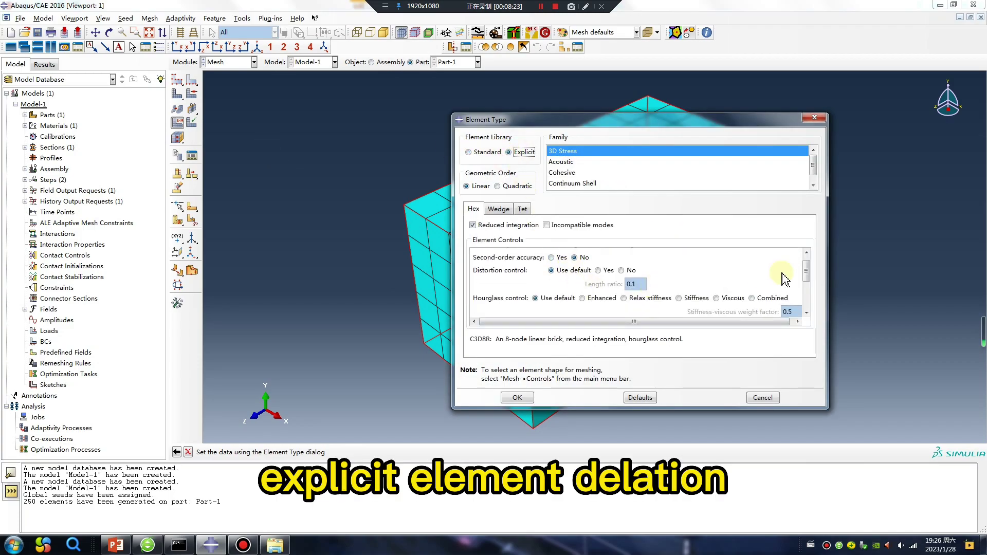
{"action": "scroll", "coordinate": [810, 274], "scroll_direction": "down", "scroll_amount": 2}
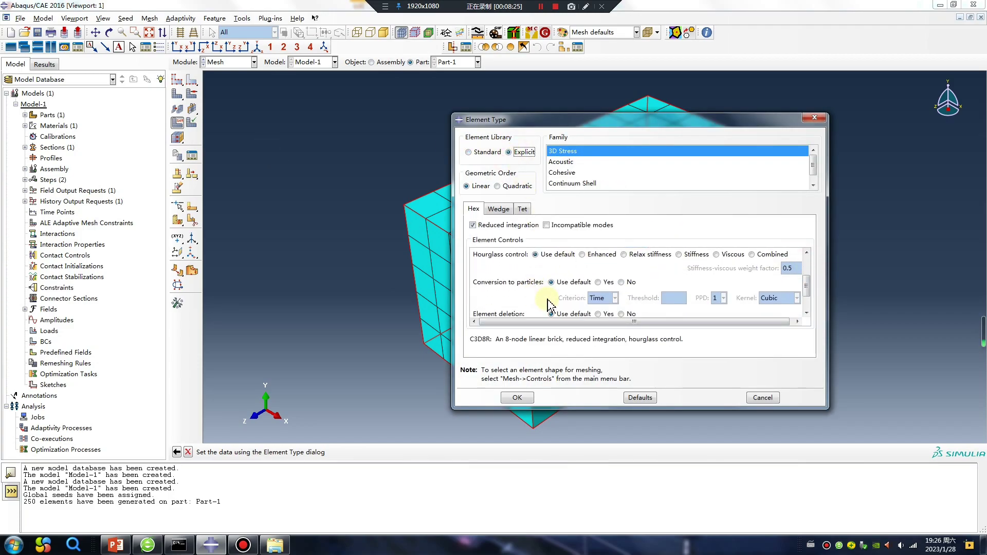
{"action": "scroll", "coordinate": [570, 309], "scroll_direction": "down", "scroll_amount": 1}
{"action": "left_click", "coordinate": [598, 308]}
{"action": "left_click", "coordinate": [516, 397]}
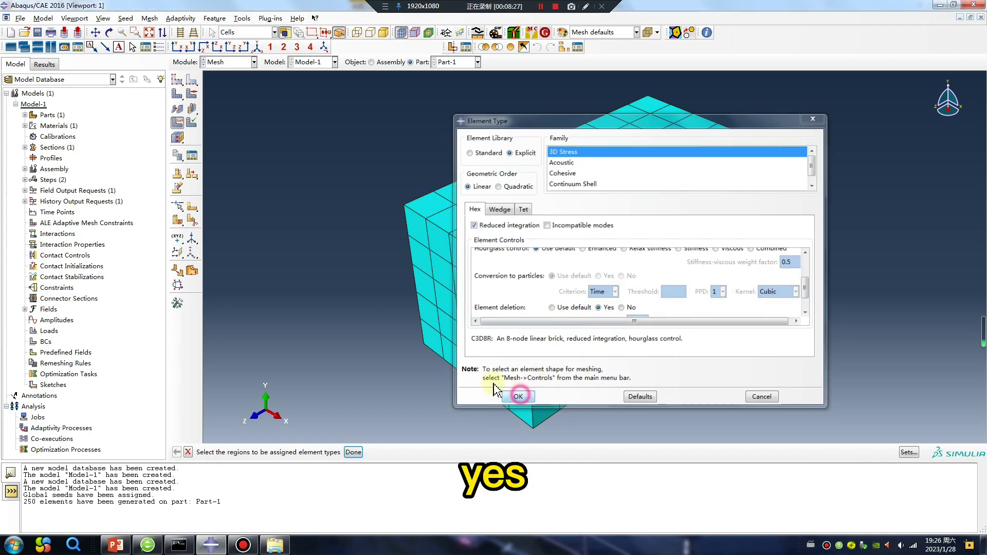
{"action": "left_click", "coordinate": [230, 63]}
Create Job-1 for Model-1 in the Job module and run its data check
{"action": "left_click", "coordinate": [223, 159]}
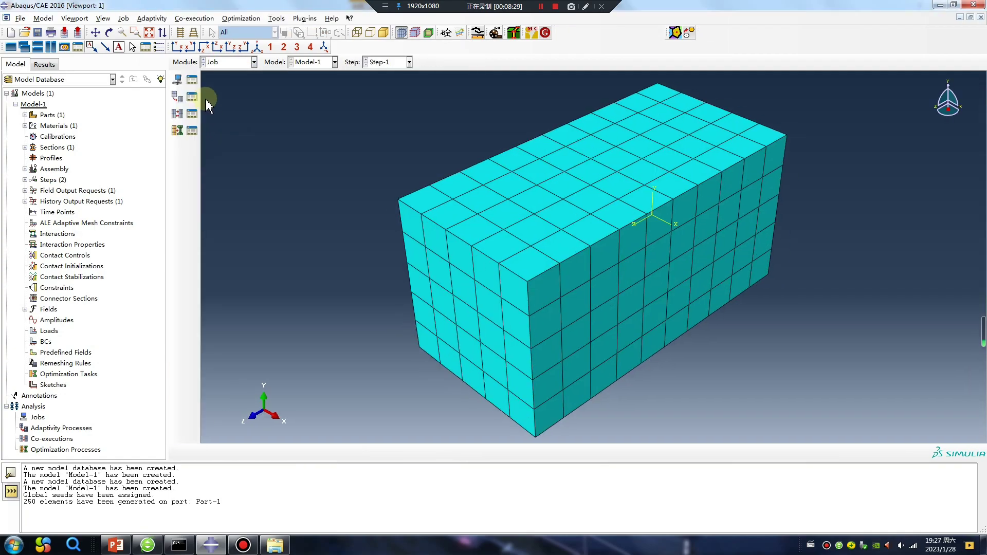
{"action": "left_click", "coordinate": [192, 81]}
{"action": "left_click", "coordinate": [226, 422]}
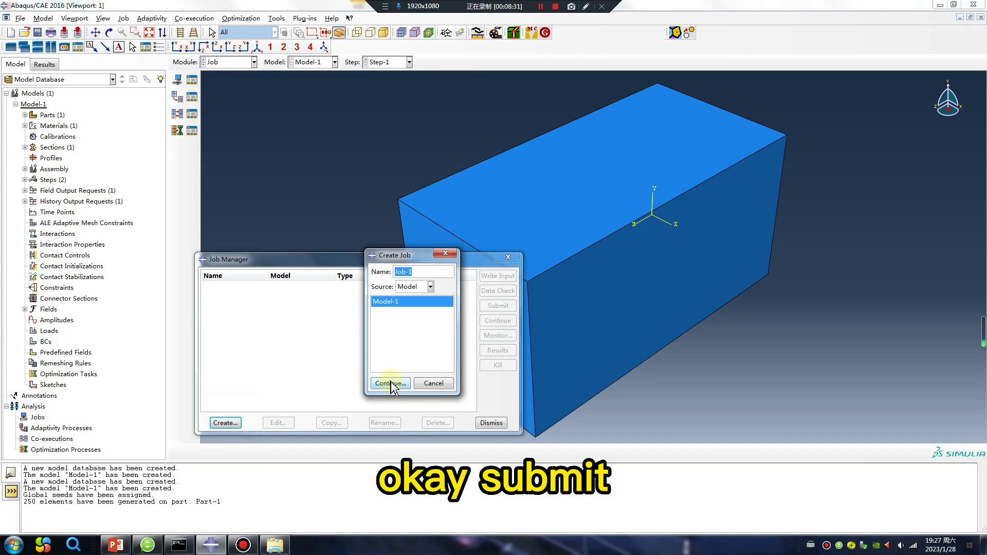
{"action": "left_click", "coordinate": [389, 381]}
{"action": "left_click", "coordinate": [279, 461]}
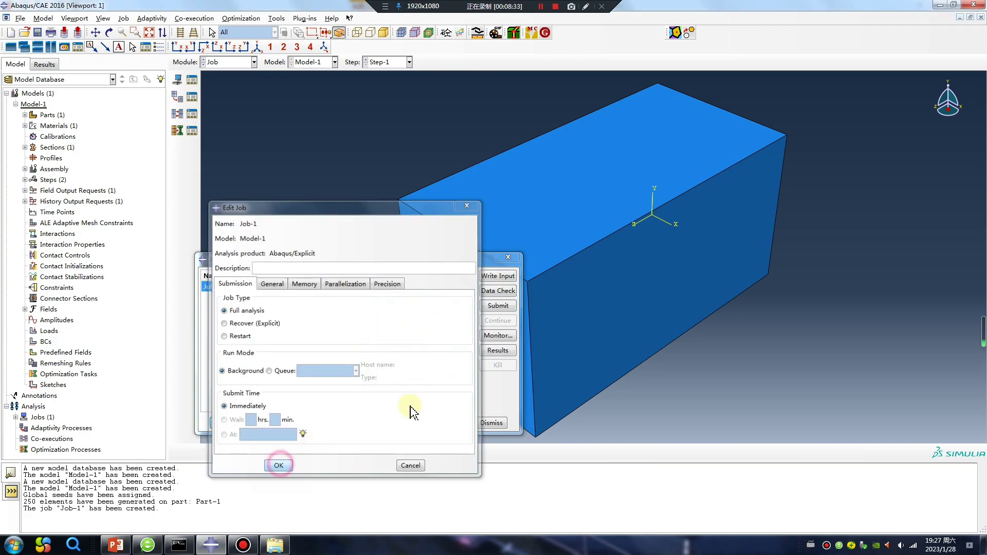
{"action": "left_click", "coordinate": [493, 295]}
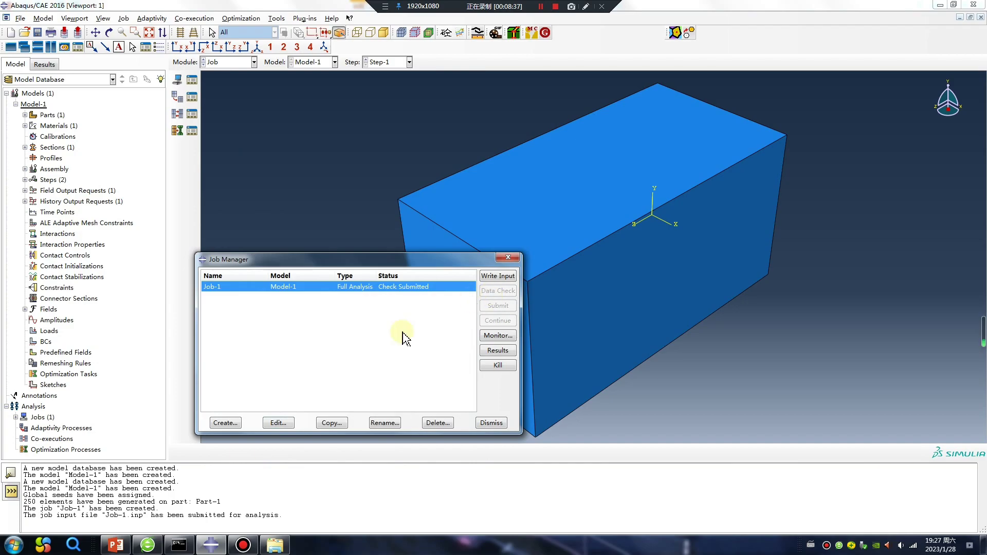
Review the ABQ_JH2_silicon carbide material in the Property module without changes
{"action": "left_click", "coordinate": [233, 66]}
{"action": "left_click", "coordinate": [227, 83]}
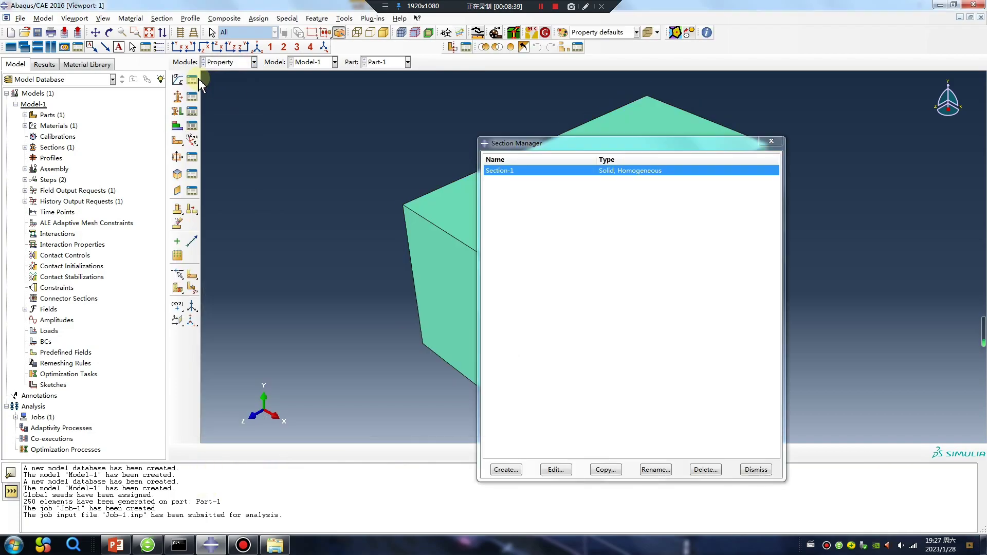
{"action": "left_click", "coordinate": [192, 79]}
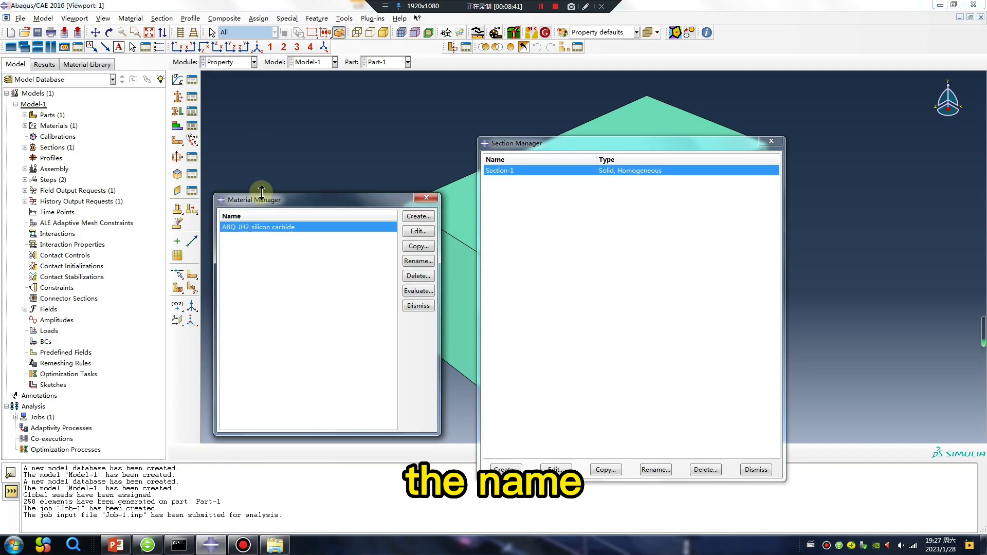
{"action": "double_click", "coordinate": [244, 227]}
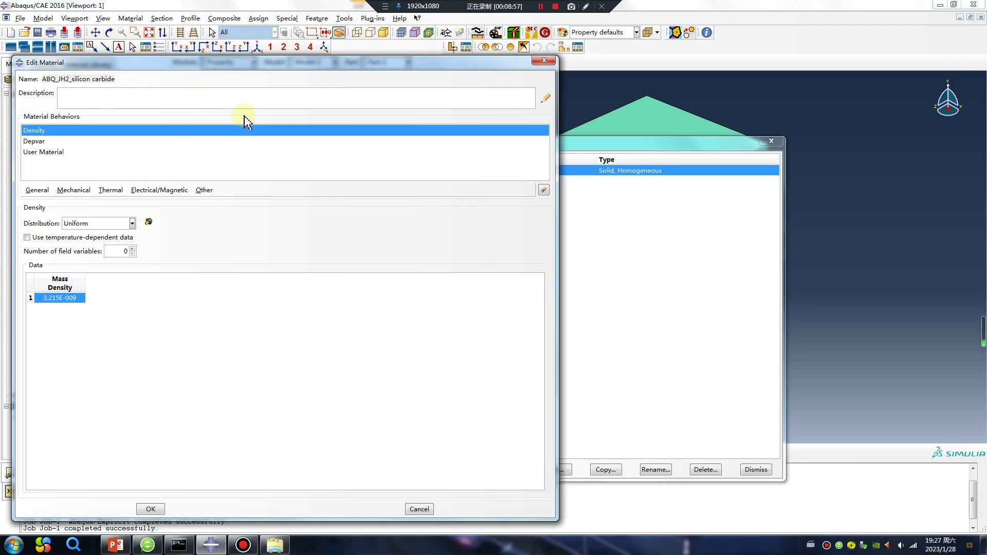
{"action": "left_click", "coordinate": [546, 62]}
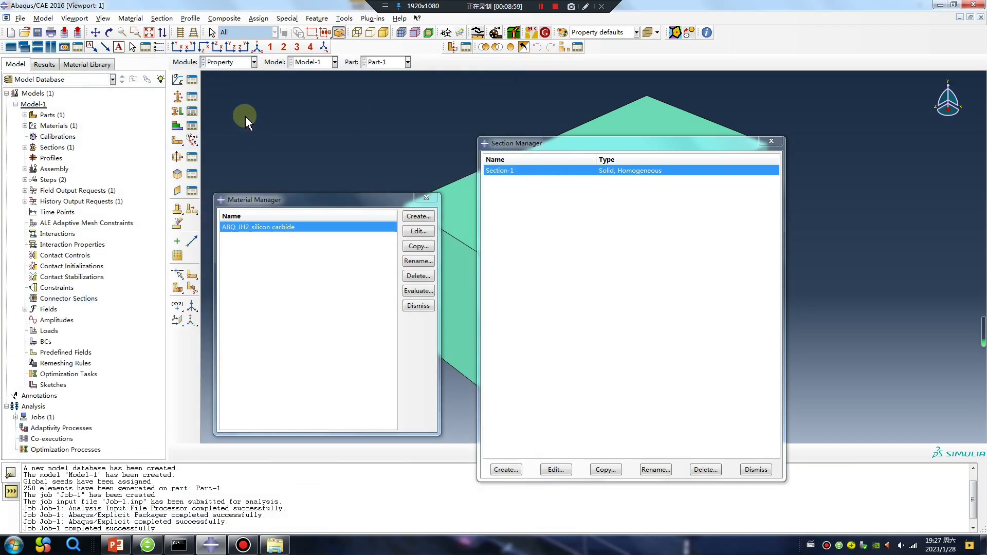
Return to the Job module, then bring the PowerPoint slides to the front
{"action": "left_click", "coordinate": [228, 62]}
{"action": "left_click", "coordinate": [227, 160]}
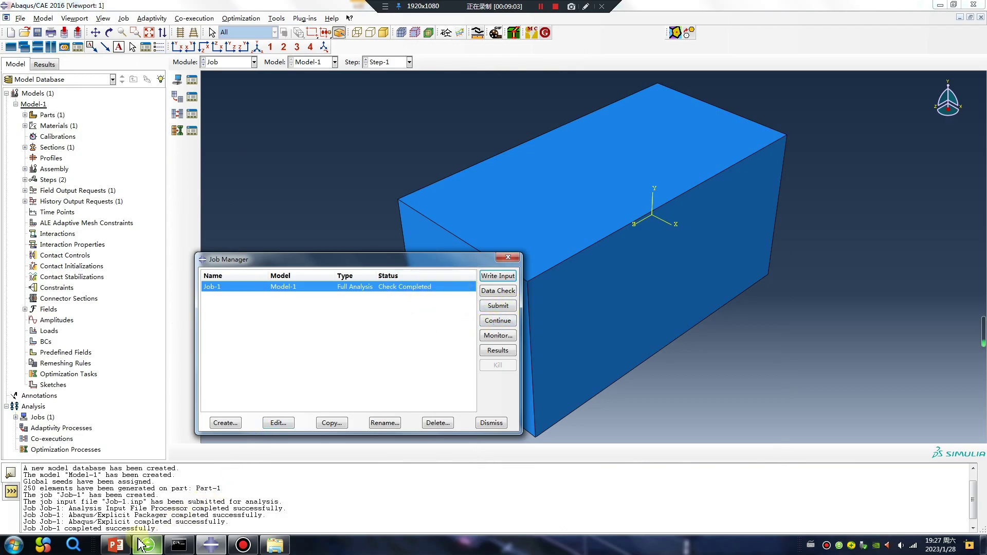
{"action": "left_click", "coordinate": [118, 544]}
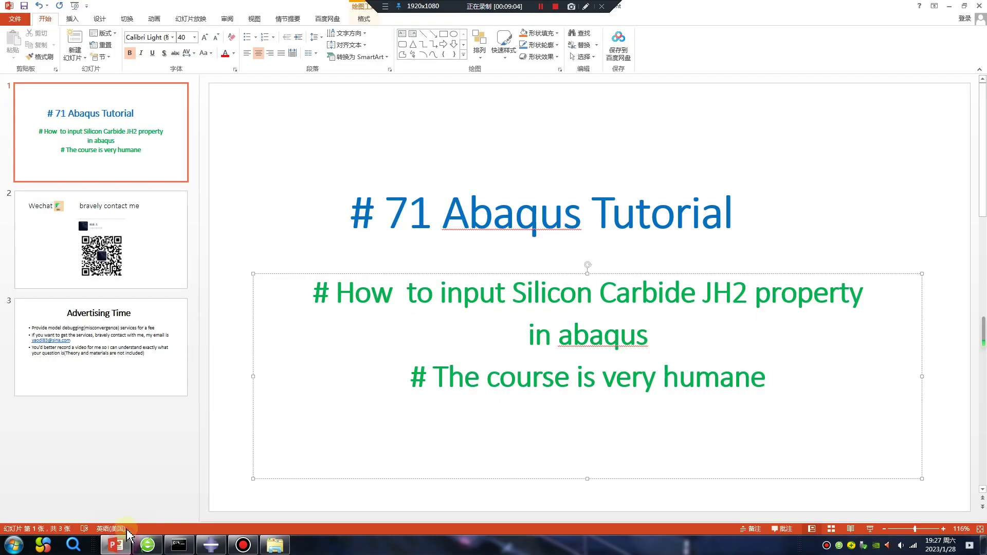
Show the WeChat contact slide, then move on to slide 3, Advertising Time
{"action": "left_click", "coordinate": [120, 264]}
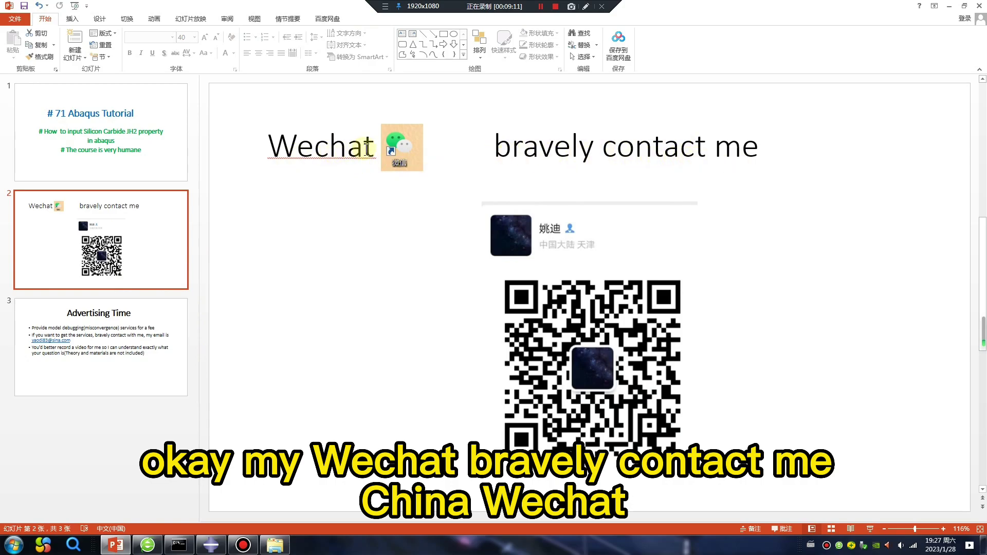
{"action": "left_click", "coordinate": [166, 324]}
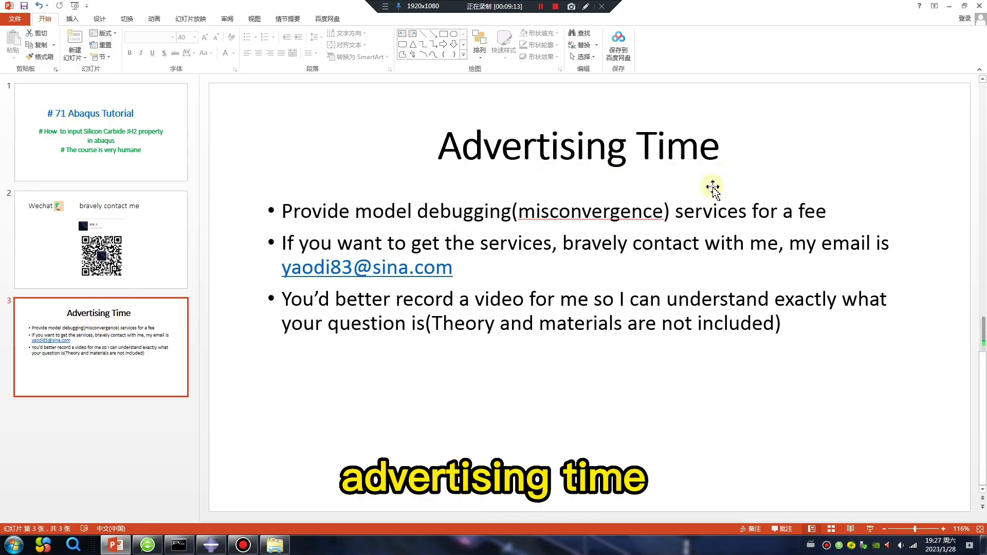